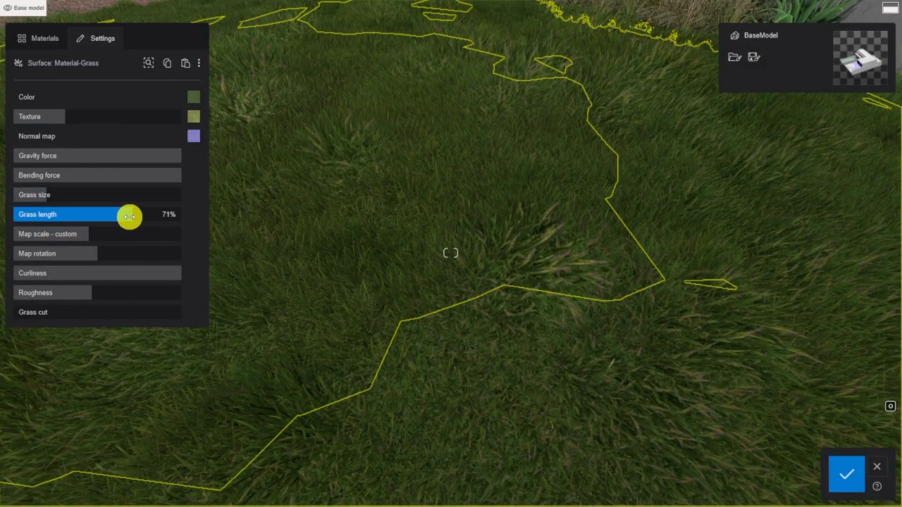
Increase the grass cut of the Material-Grass surface
drag(60, 313, 91, 314)
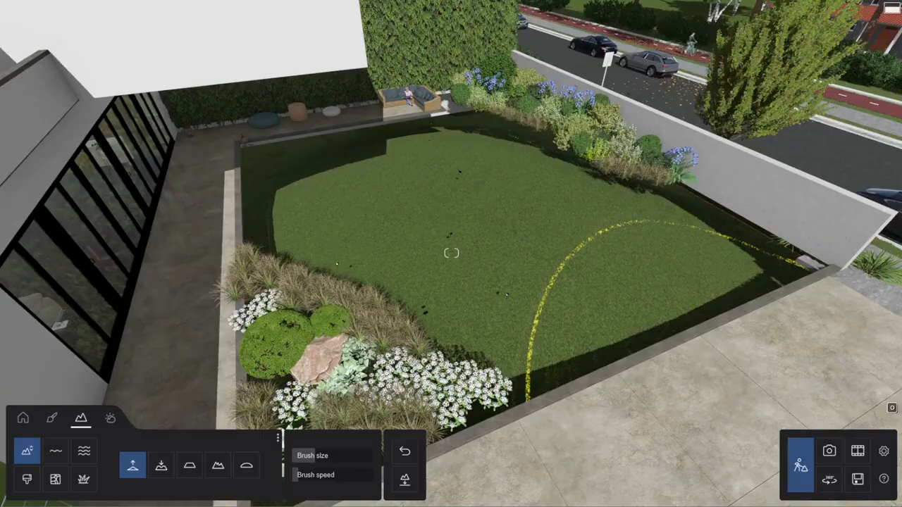
Raise the terrain with the height brush from the lawn's far house-side corner down to the front planting bed
mouse_move(286, 158)
mouse_down()
mouse_move(374, 235)
mouse_move(496, 123)
mouse_move(730, 258)
mouse_move(598, 282)
mouse_move(387, 390)
mouse_move(387, 379)
mouse_up()
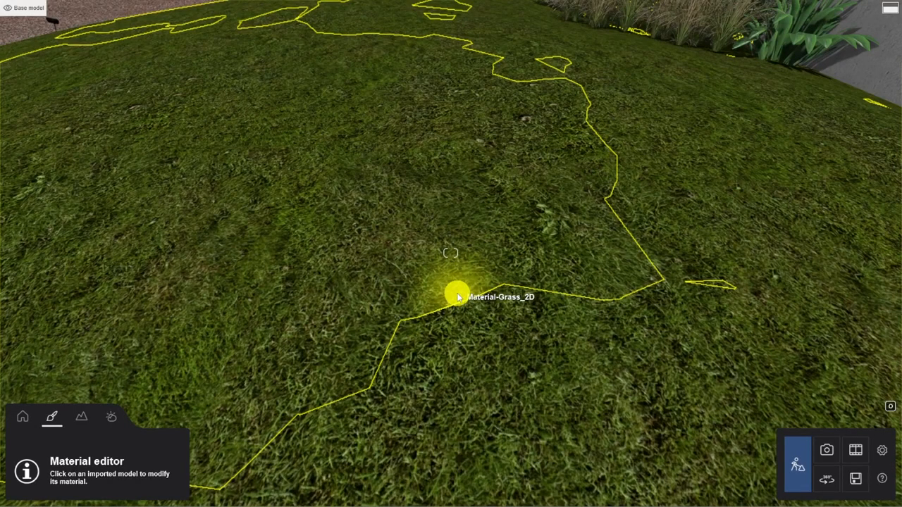
Make Material-Grass_2D a landscape surface and give Material-Grass a 3D grass material from the landscape library
click(456, 297)
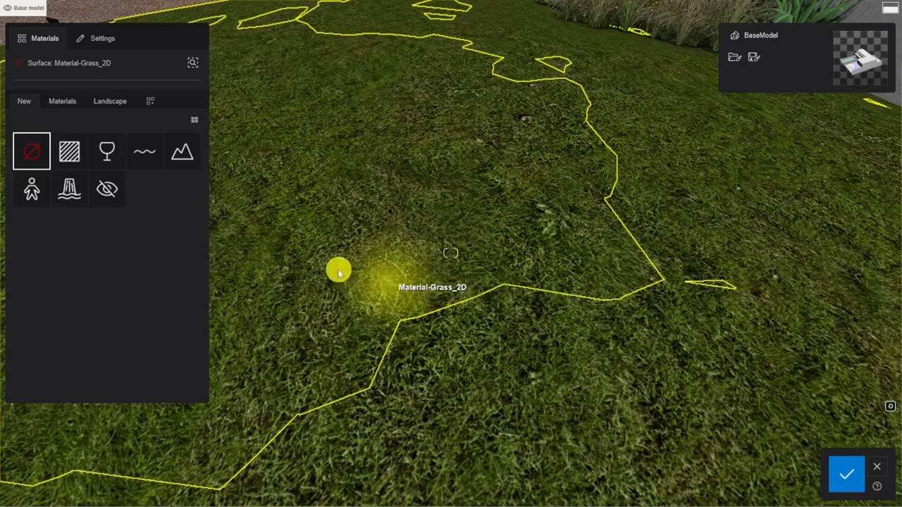
click(186, 157)
click(528, 370)
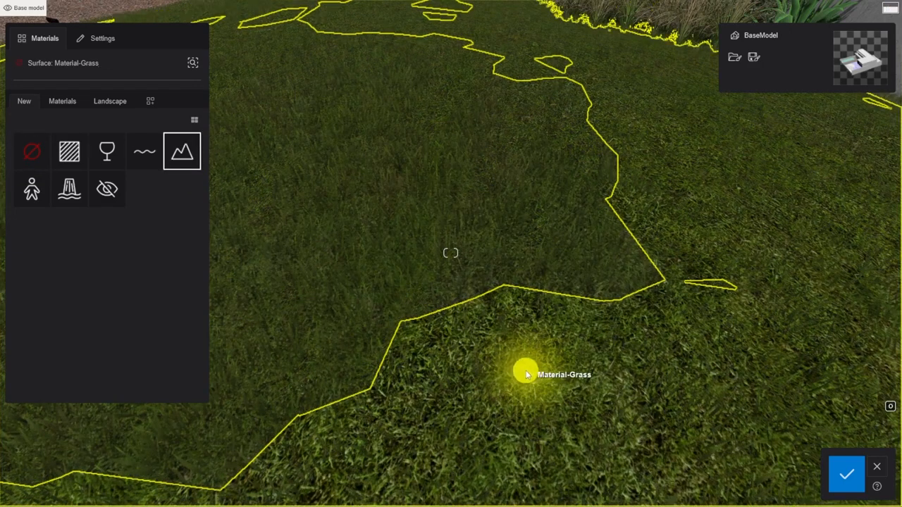
click(105, 101)
click(149, 340)
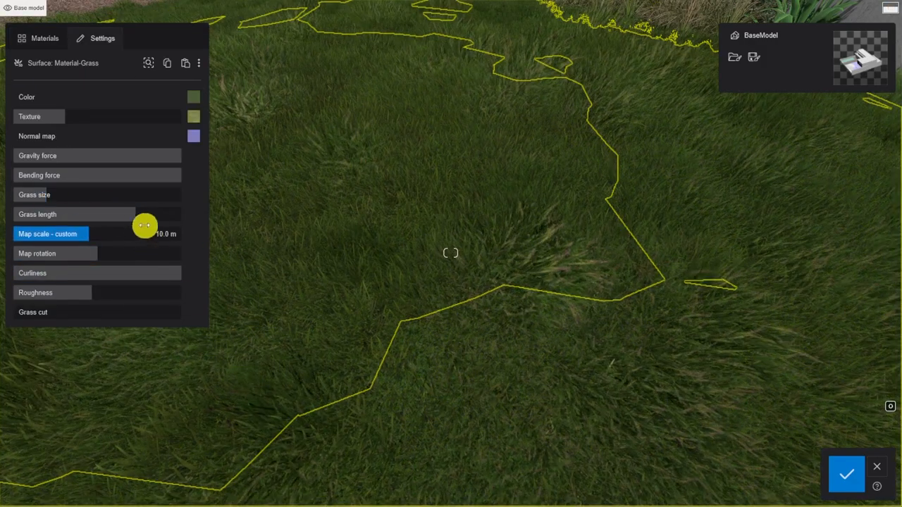
Reduce the grass length of Material-Grass, increase its grass cut and texture influence, and save the material changes
drag(140, 214, 121, 215)
drag(45, 312, 97, 313)
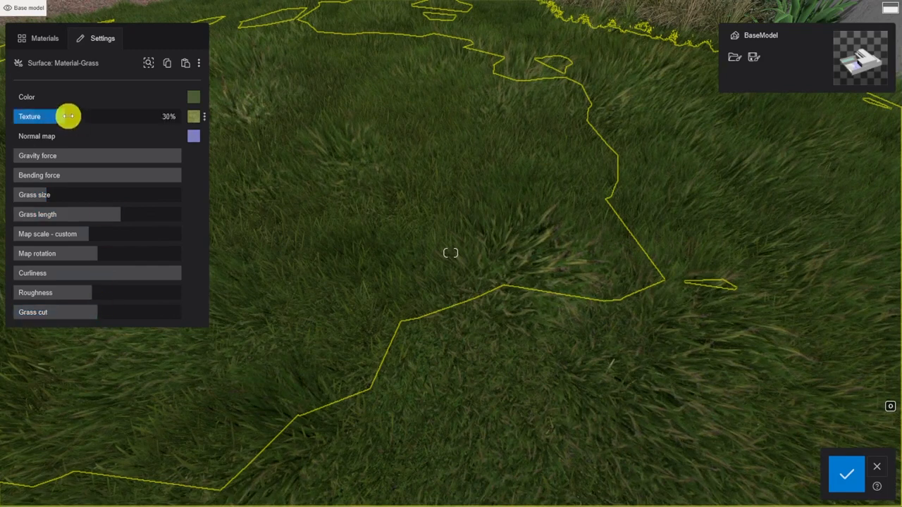
click(193, 97)
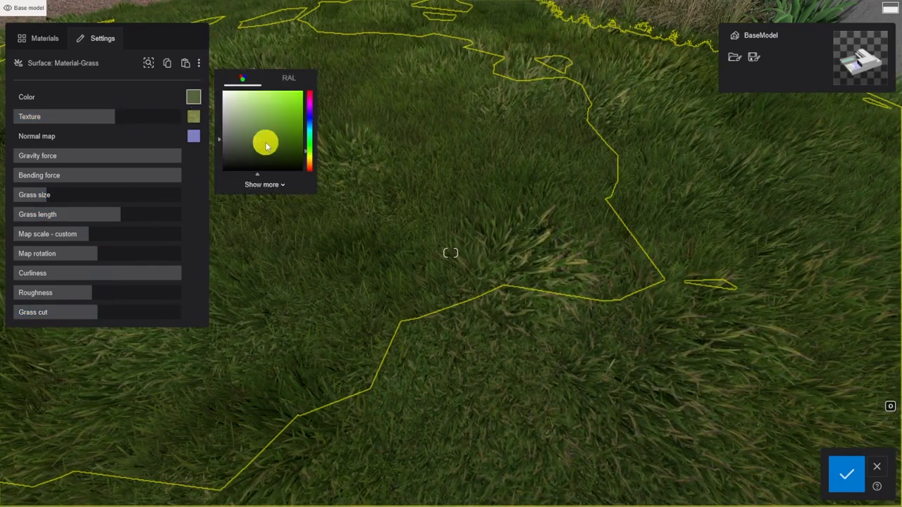
click(848, 475)
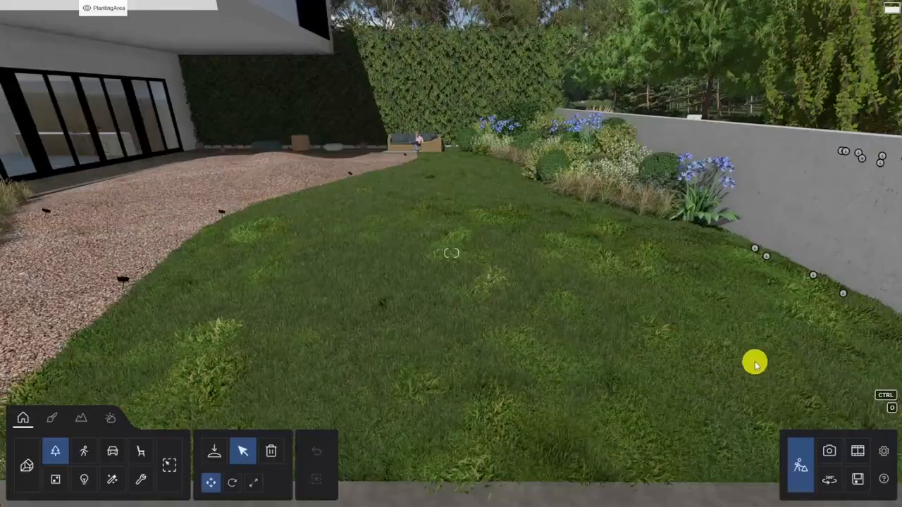
Create a variation of the BaseModel house model named BaseModel_v02
click(28, 465)
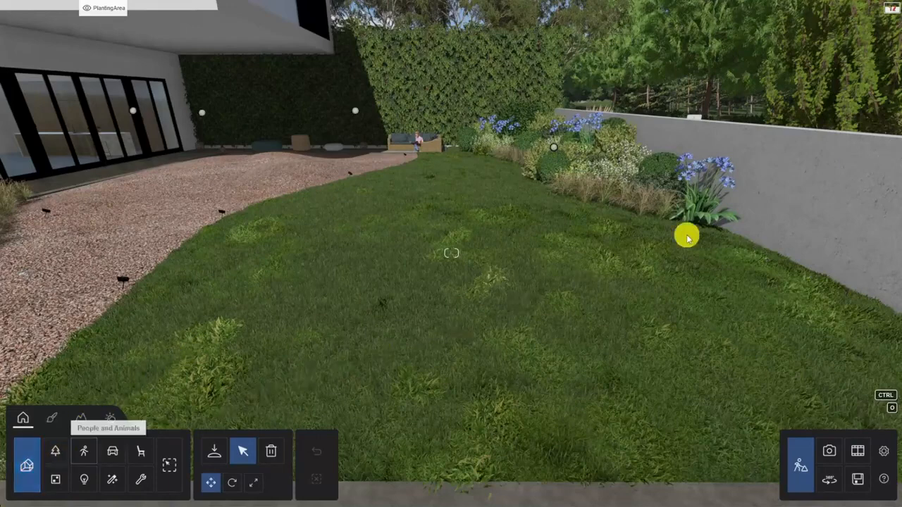
click(852, 182)
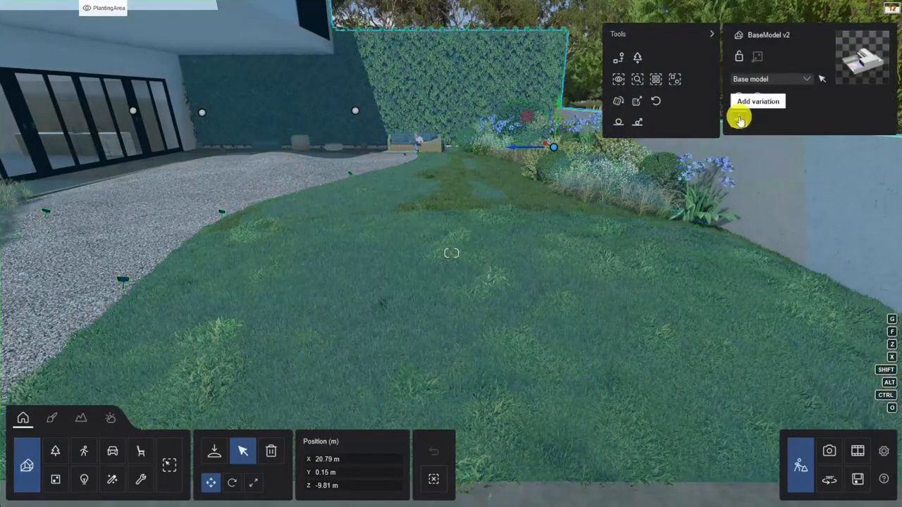
click(739, 121)
click(529, 239)
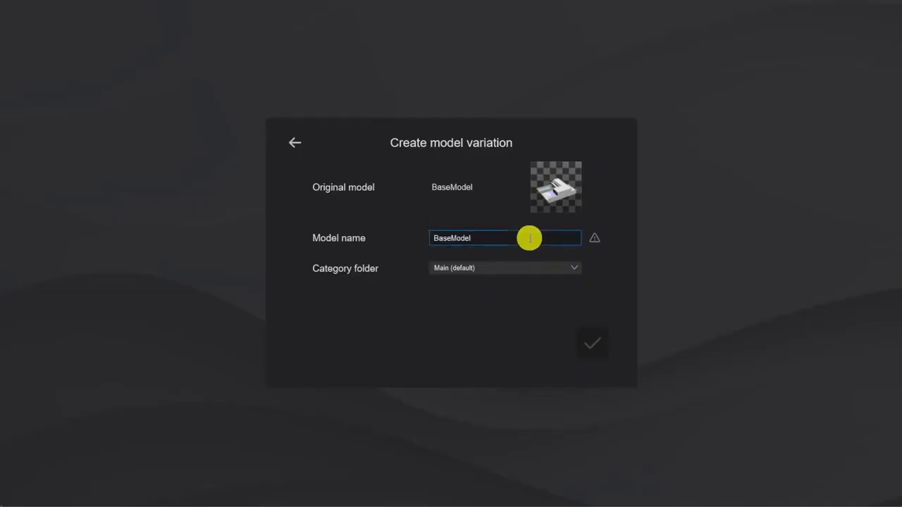
text(02)
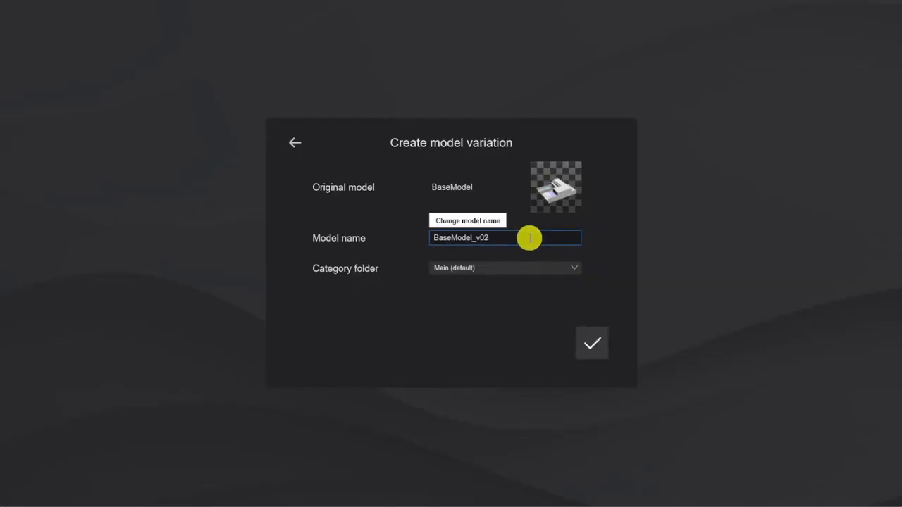
click(591, 345)
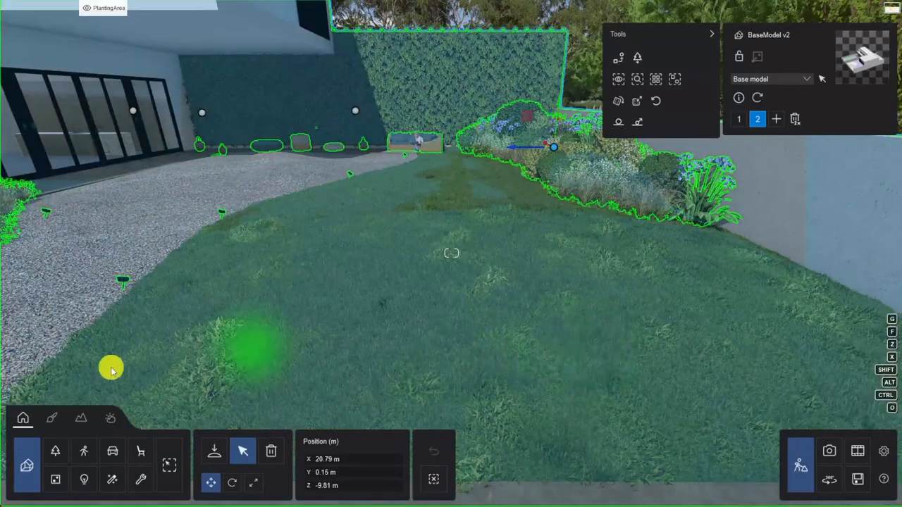
Make the Material-Gravel, Material-Grass_2D and Material-Grass surfaces of the variation invisible and save the materials
click(55, 415)
click(98, 253)
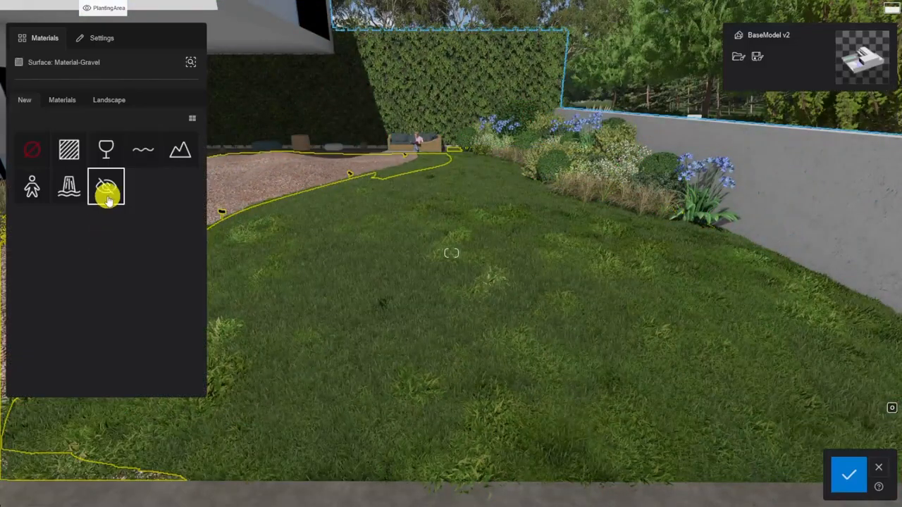
click(106, 186)
click(108, 187)
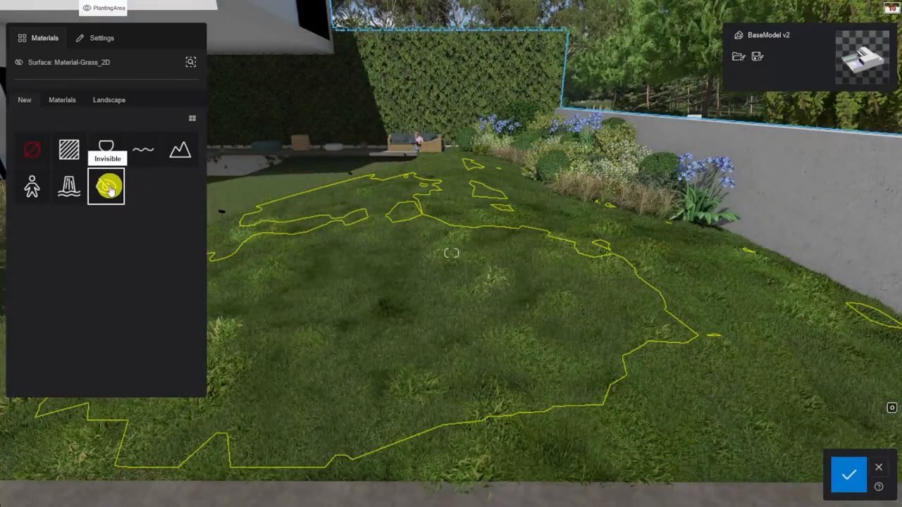
click(656, 372)
click(94, 191)
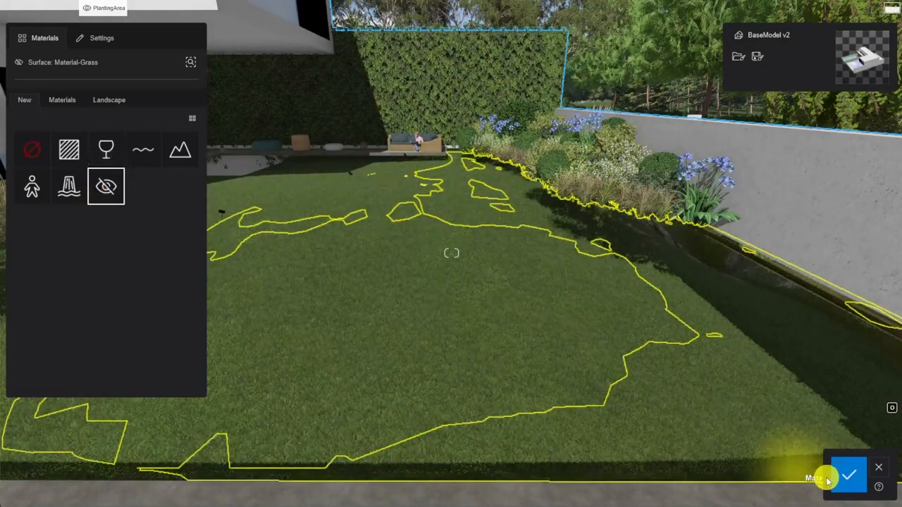
click(849, 474)
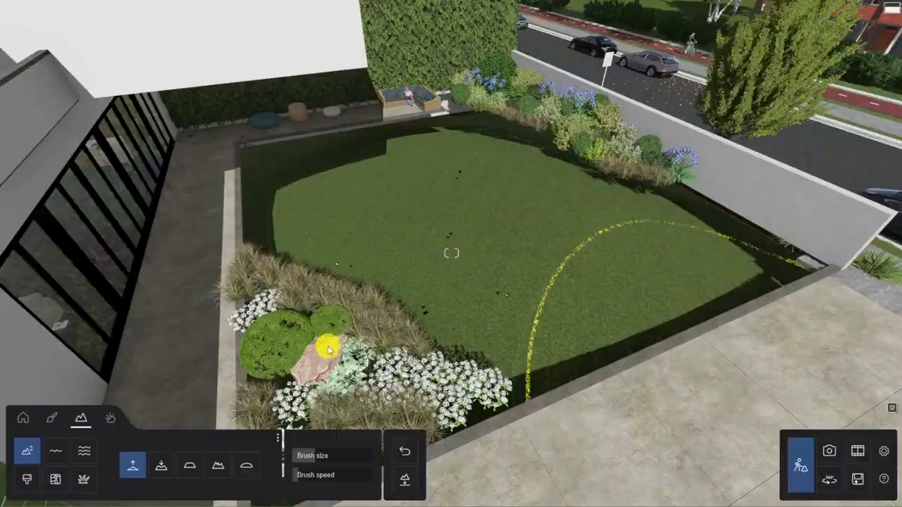
Try raising the terrain from the lawn's far house-side corner to the front planting bed, and undo the stroke
mouse_move(285, 158)
mouse_down()
mouse_move(413, 246)
mouse_move(495, 121)
mouse_move(731, 261)
mouse_move(519, 315)
mouse_move(388, 383)
mouse_up()
click(402, 454)
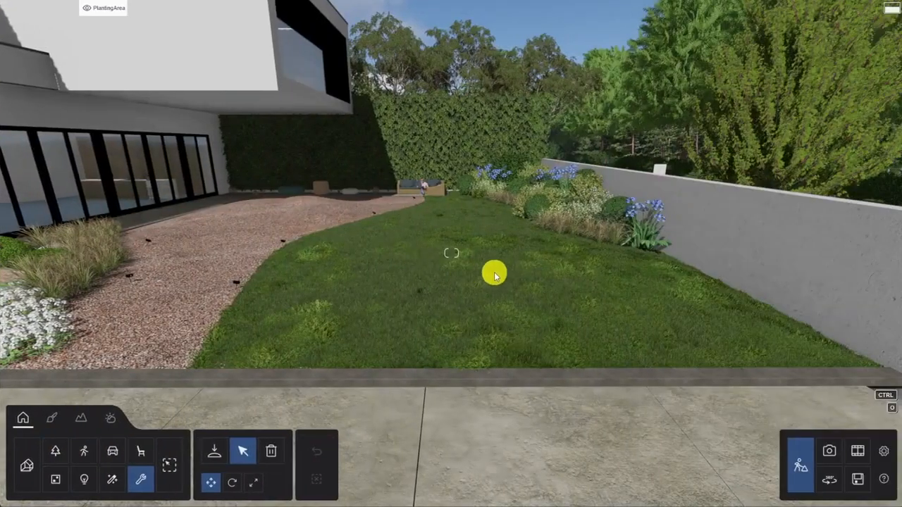
Start a line mass placement from the Weeds category running from the lawn's front edge toward the back, with maximum randomized offset from the line
key(w)
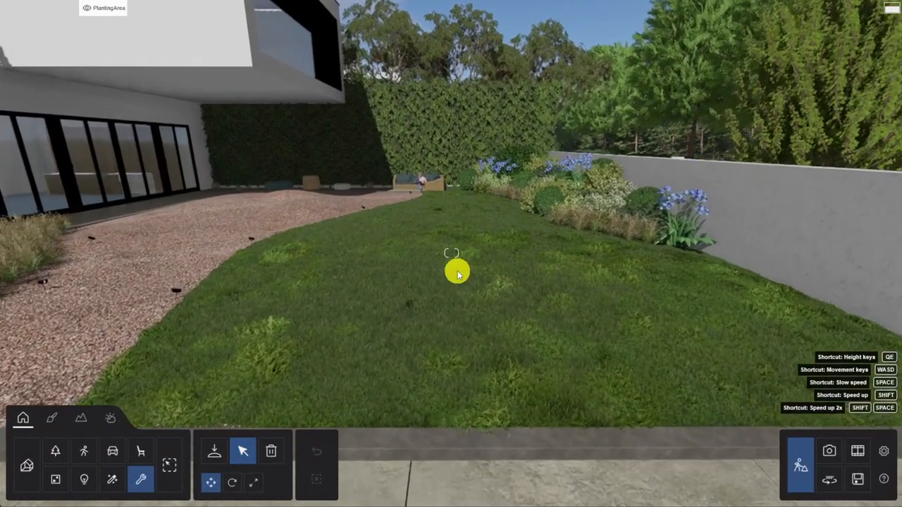
key(q)
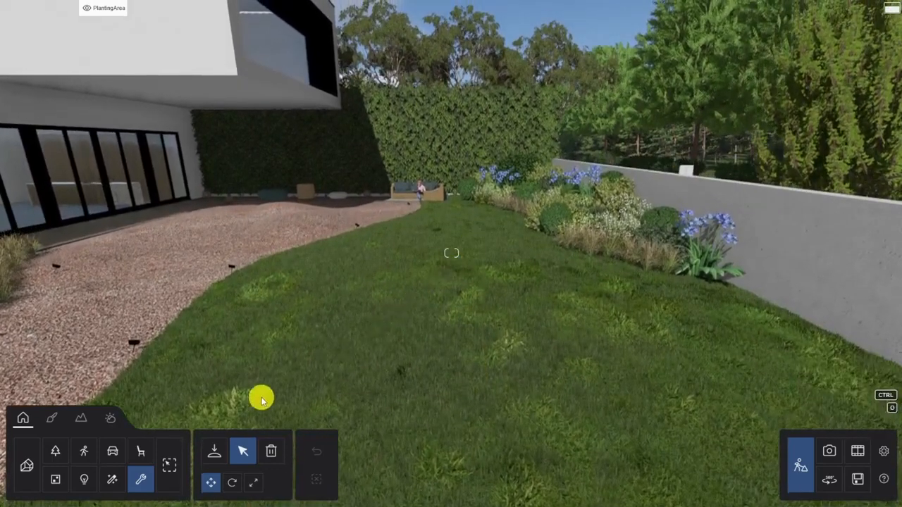
click(216, 456)
click(56, 451)
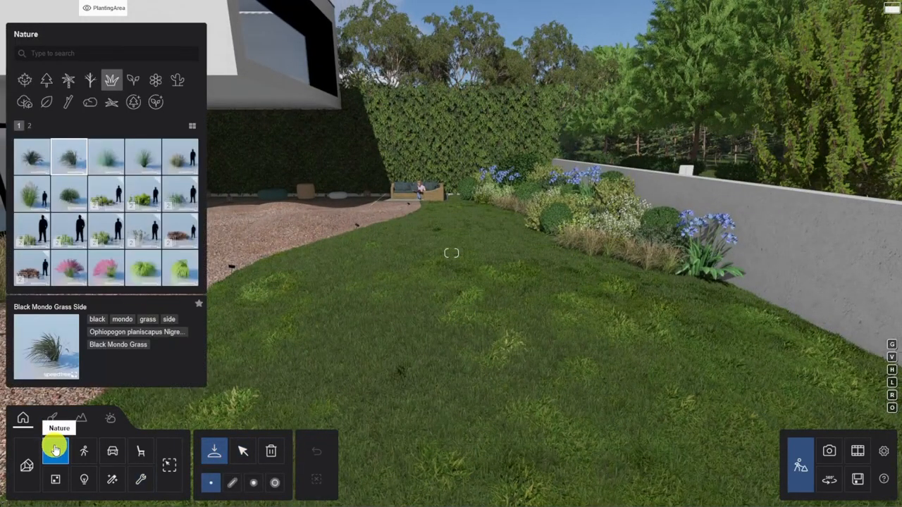
click(112, 103)
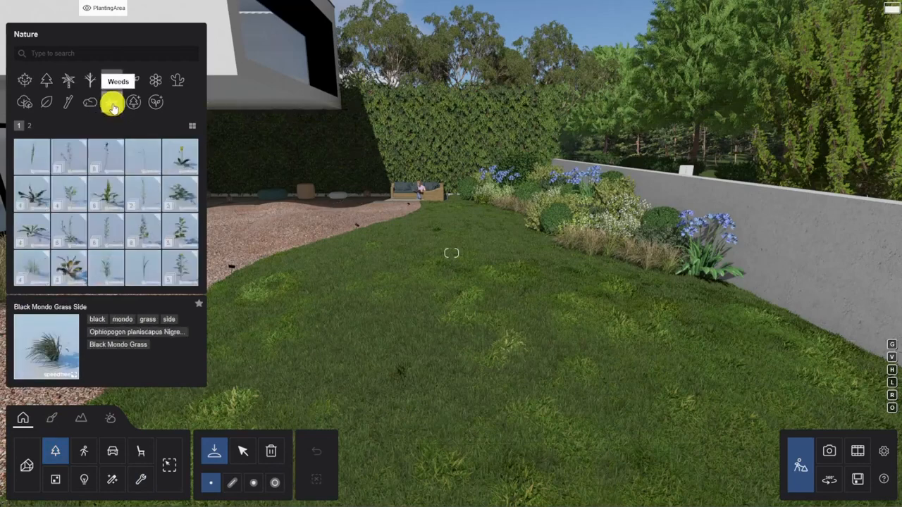
click(232, 483)
key(w)
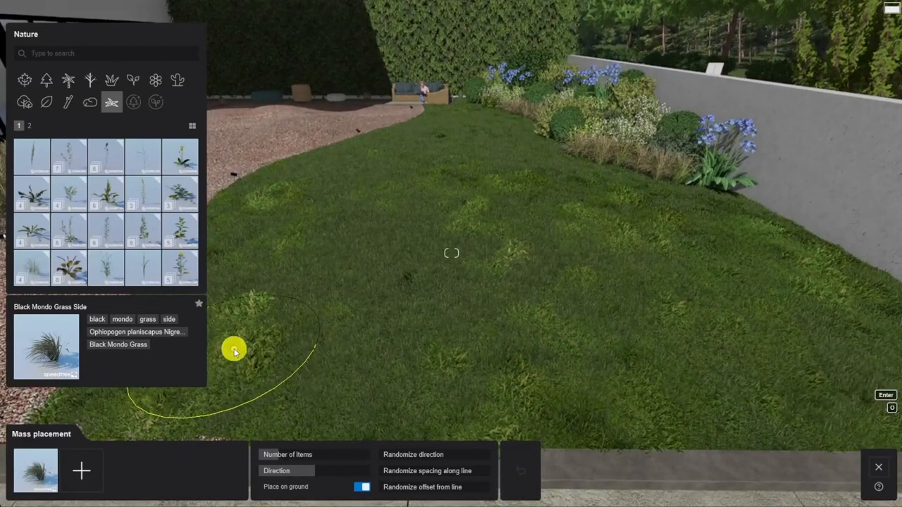
click(557, 407)
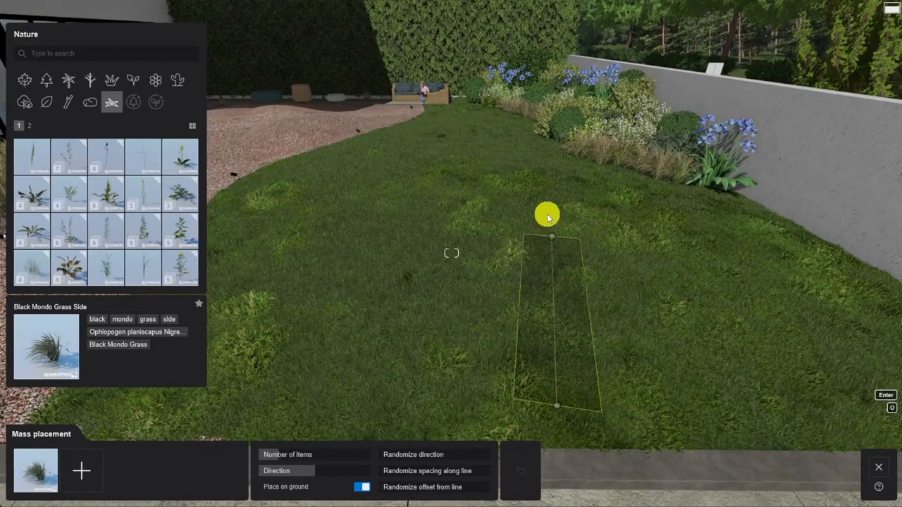
click(478, 160)
drag(413, 487, 506, 486)
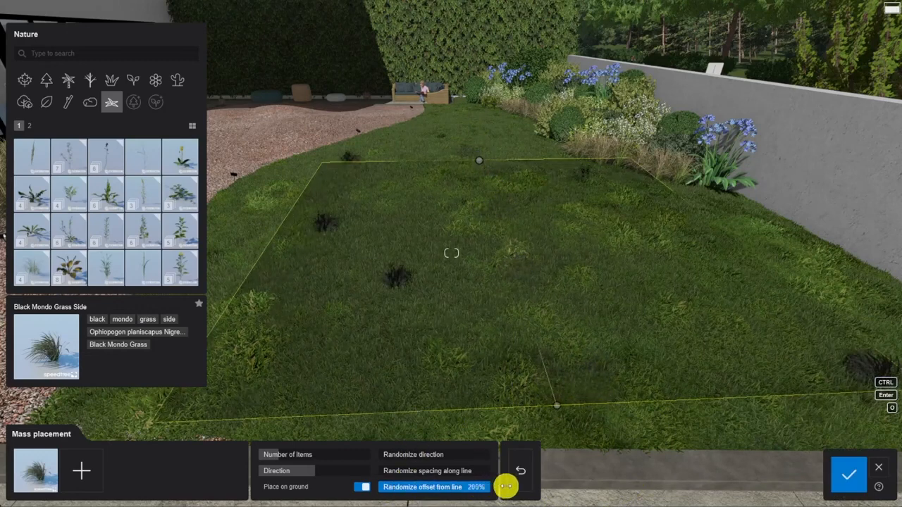
Replace the Black Mondo Grass in the mass placement with Dandelion 001 and add a second dandelion variant and Ground Ivy 001
click(32, 195)
click(33, 481)
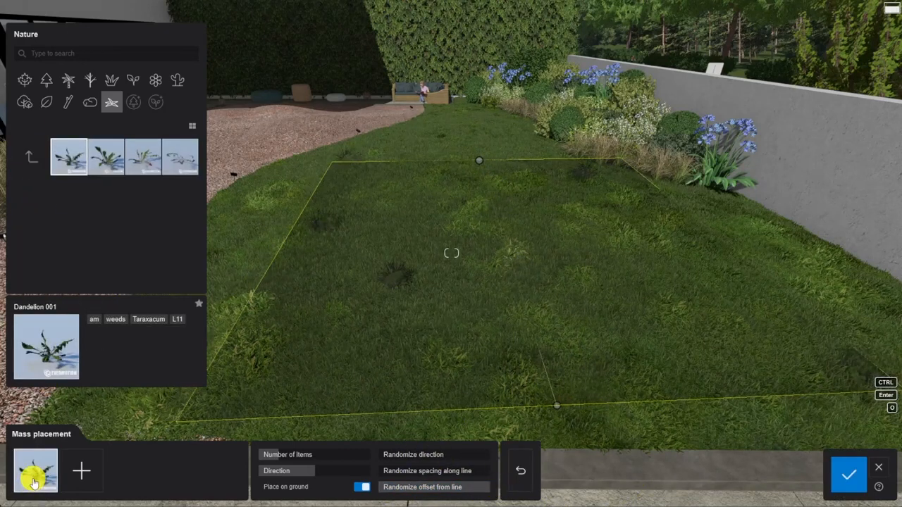
click(145, 158)
click(32, 158)
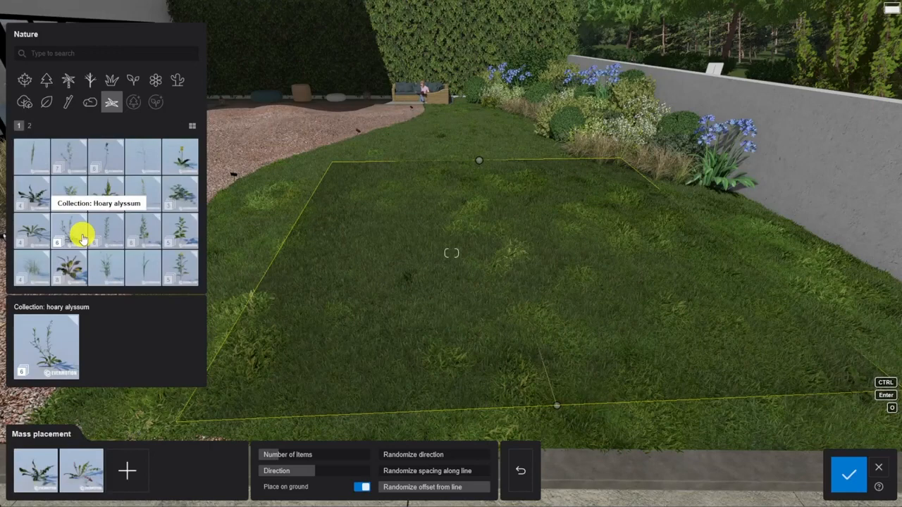
click(181, 203)
click(72, 160)
click(126, 475)
Add the fourth plant of the eight-variant weed collection and Hawkbit 003 to the mass placement
click(31, 162)
click(76, 261)
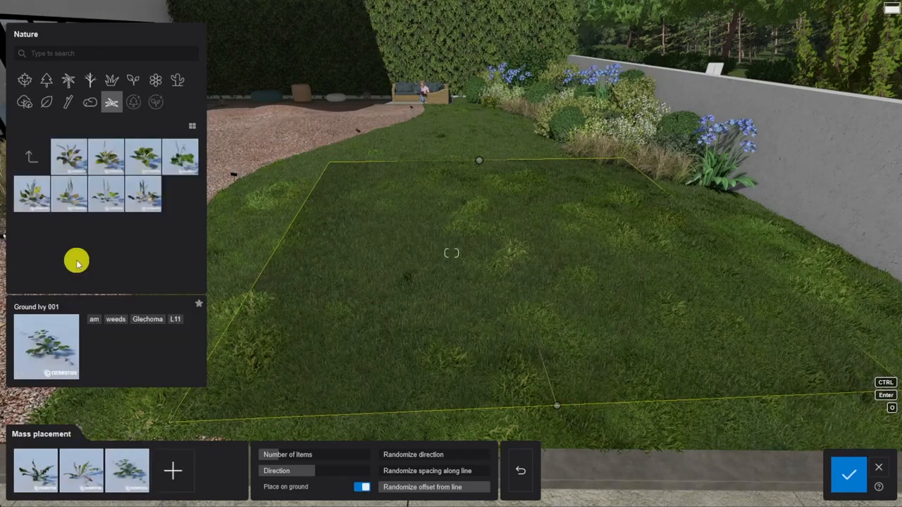
click(194, 155)
click(32, 157)
click(35, 232)
click(144, 157)
Increase the number of weeds, randomize their direction to 71%, raise the randomized spacing along the line, and confirm the placement
drag(289, 454, 321, 456)
drag(400, 453, 456, 452)
key(w)
right_drag(511, 317, 539, 366)
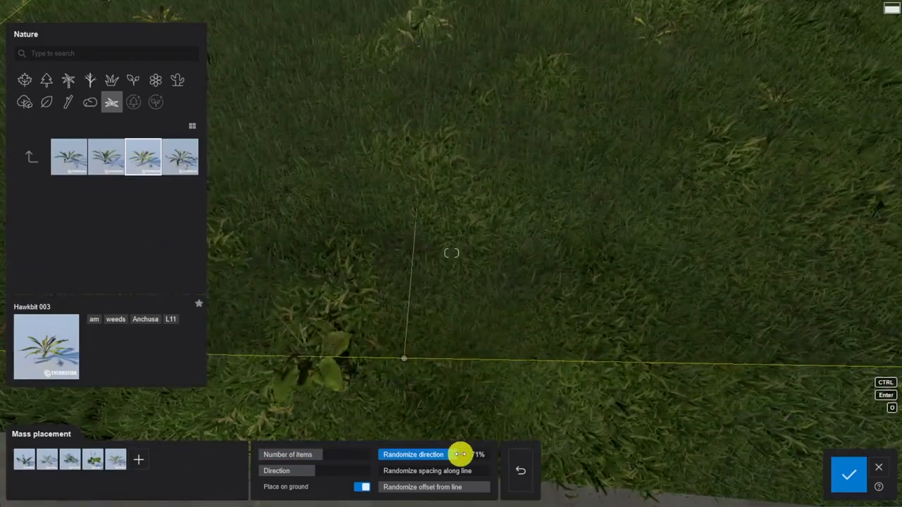
drag(394, 471, 466, 472)
key(s)
right_drag(487, 421, 522, 377)
click(844, 479)
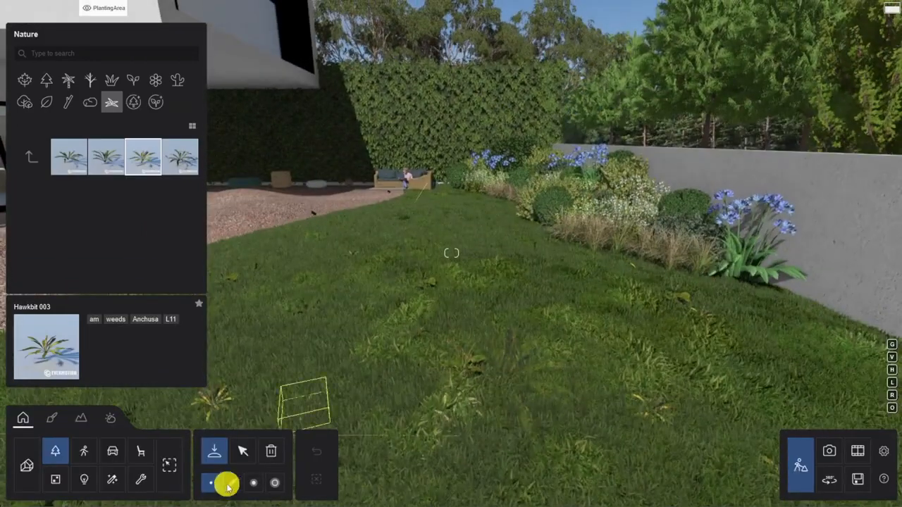
Mass-place the weeds along a second line crossing the lawn sideways, with slightly fewer items and a smaller randomized offset
click(231, 483)
click(553, 232)
click(262, 227)
drag(479, 488, 456, 488)
drag(322, 455, 311, 454)
click(853, 475)
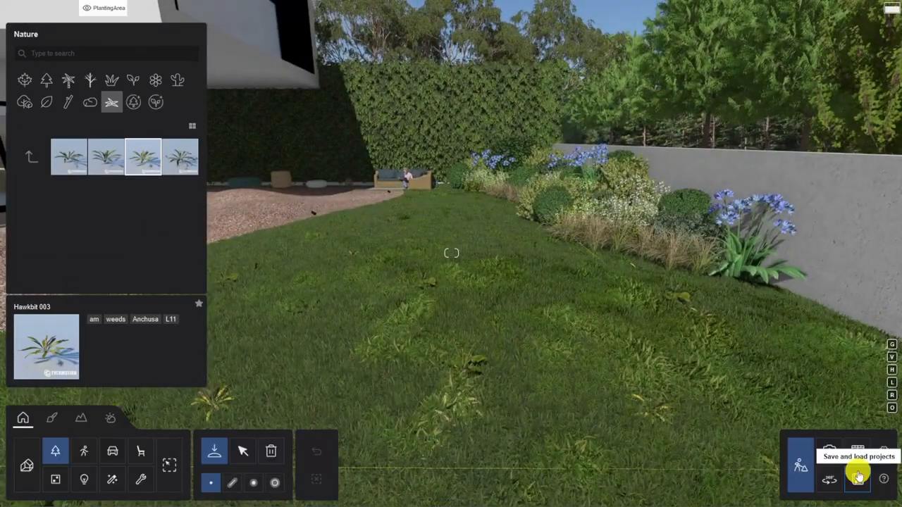
Place Plant 005 from the fine-detail plants against the garden wall, beside the nearest blue-flowered plant
click(153, 103)
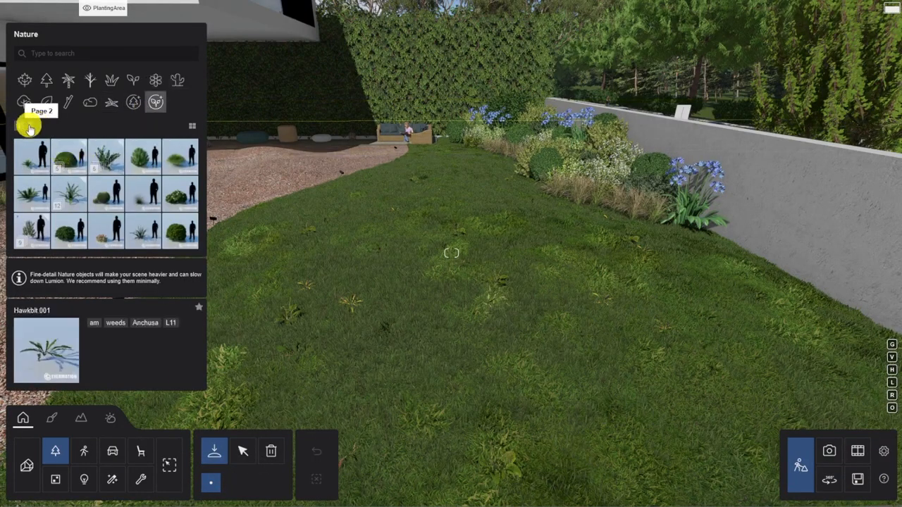
click(28, 147)
click(178, 155)
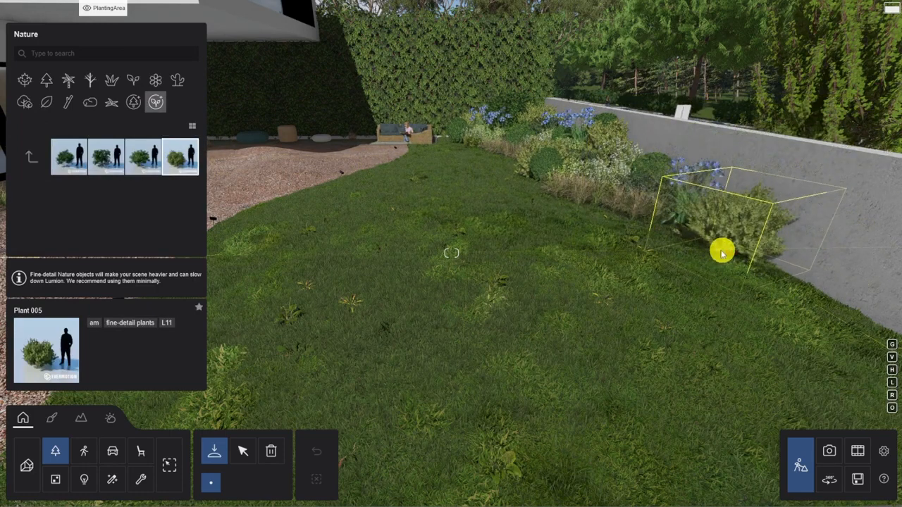
click(703, 251)
Place Boxwood 006 from the fine-detail plants against the garden wall, beside the newly placed Plant 005
click(32, 163)
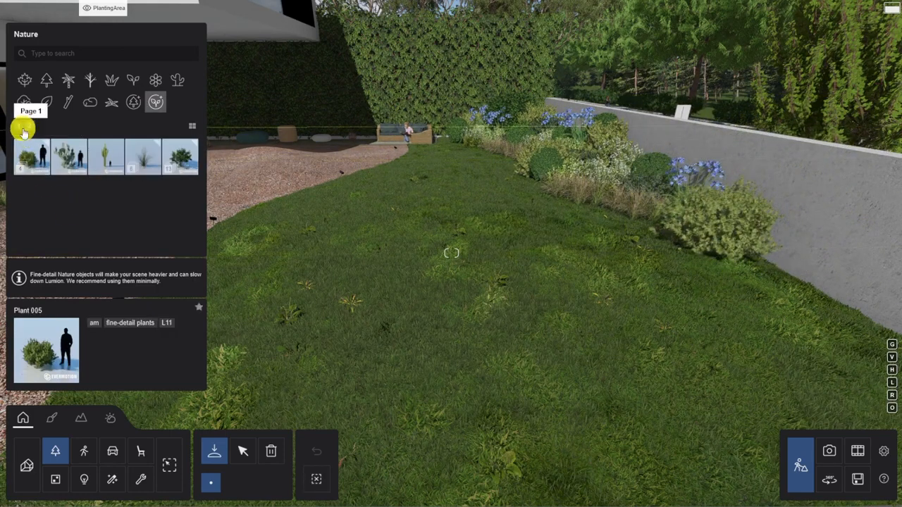
click(24, 129)
click(65, 164)
click(32, 194)
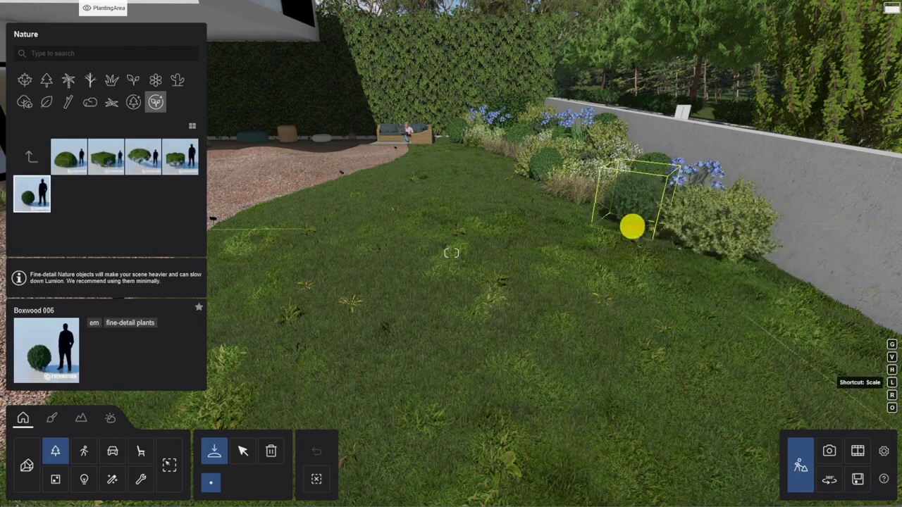
click(788, 284)
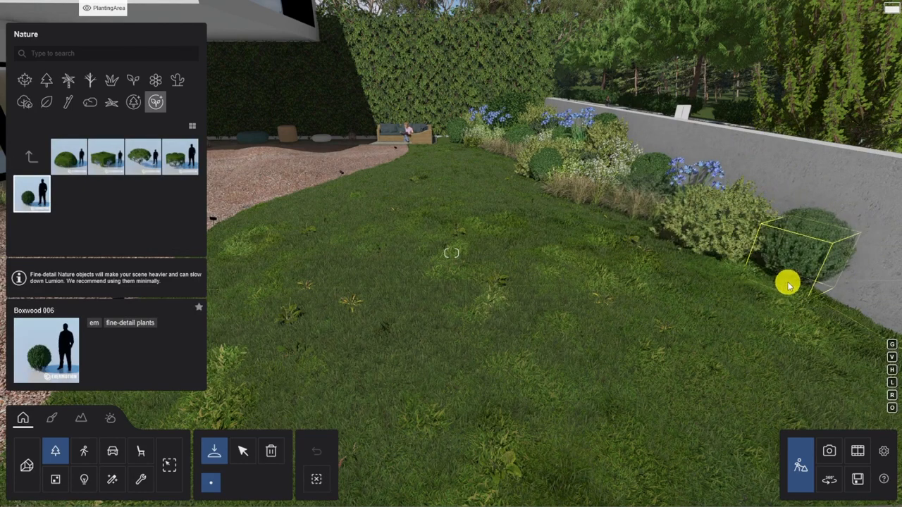
Place Sedge 001 from the fine-detail sedges at the lawn edge, in front of the new boxwood and shrub
click(32, 156)
click(25, 125)
click(145, 155)
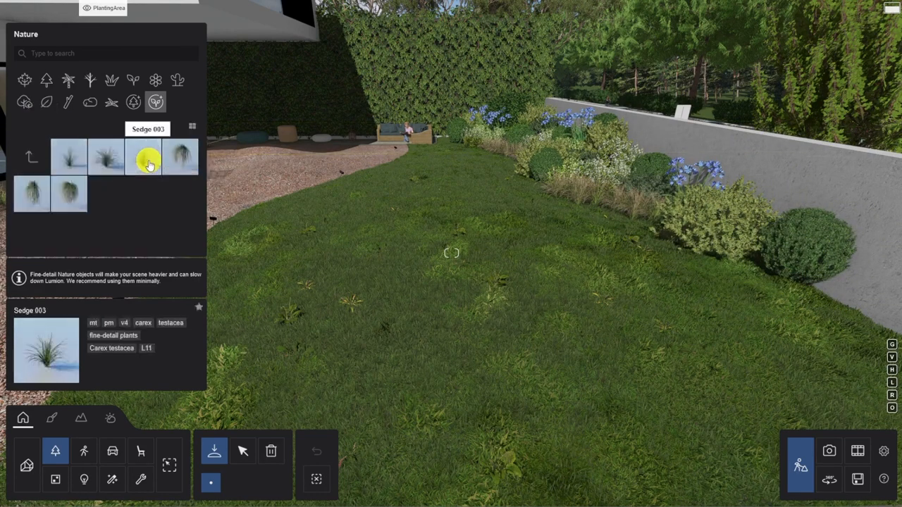
click(69, 157)
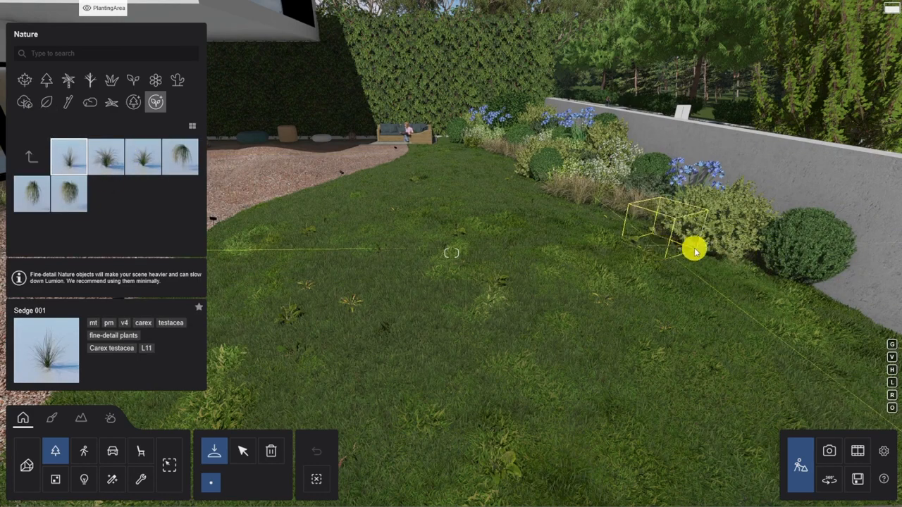
click(735, 286)
Place several Sedge 002 plants along the lawn edge in front of the new shrub and boxwood
click(106, 157)
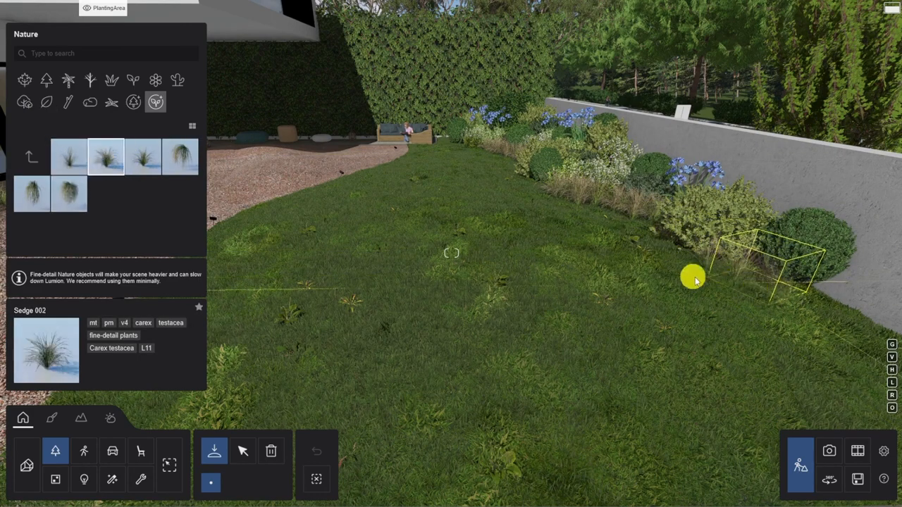
click(664, 248)
click(713, 291)
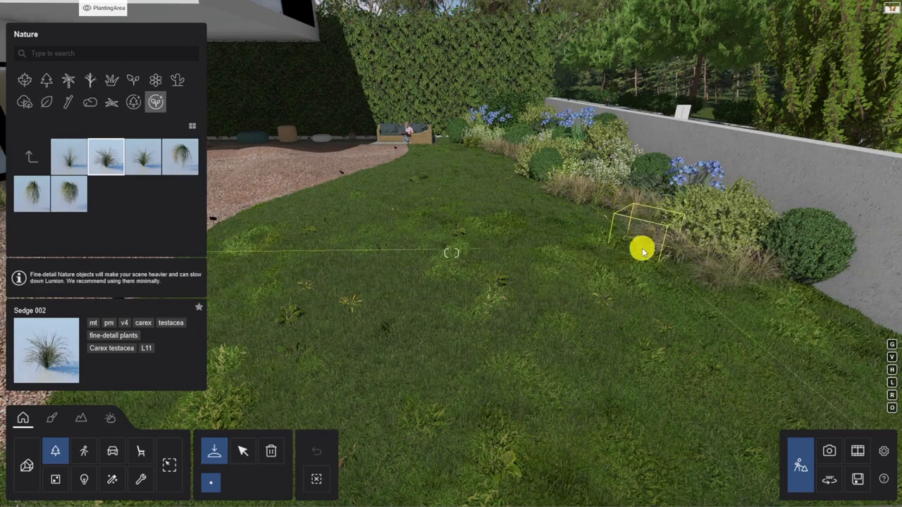
click(642, 251)
click(790, 305)
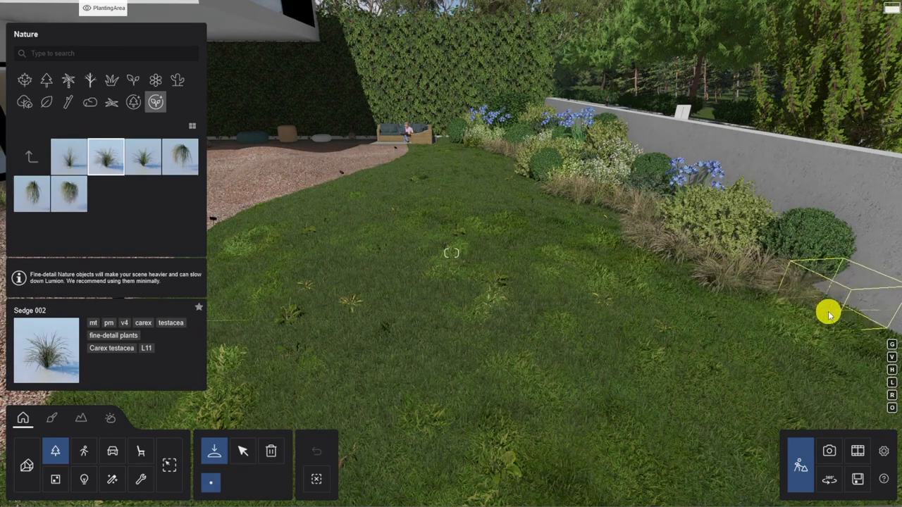
Plant fine-detail trees, including Tree 010, in the planting strip between the garden wall and the sidewalk
click(133, 101)
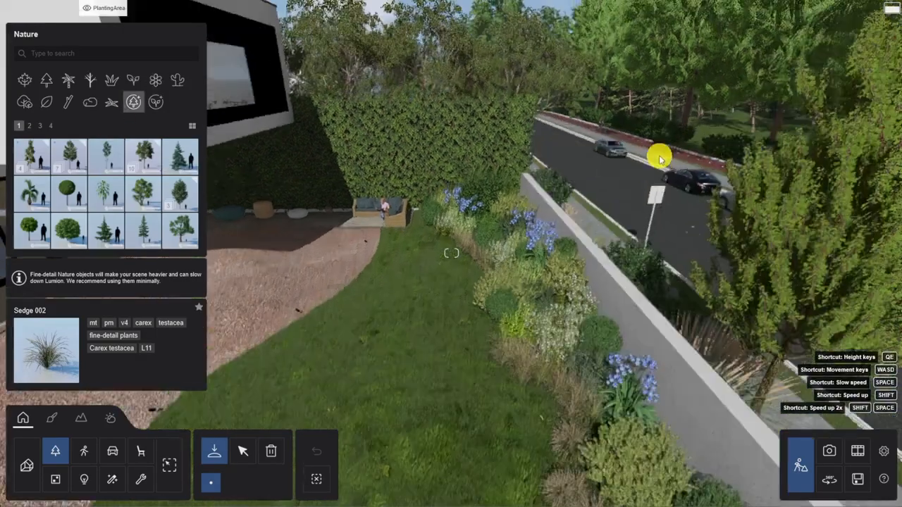
right_drag(660, 160, 653, 374)
key(d)
click(40, 126)
click(32, 230)
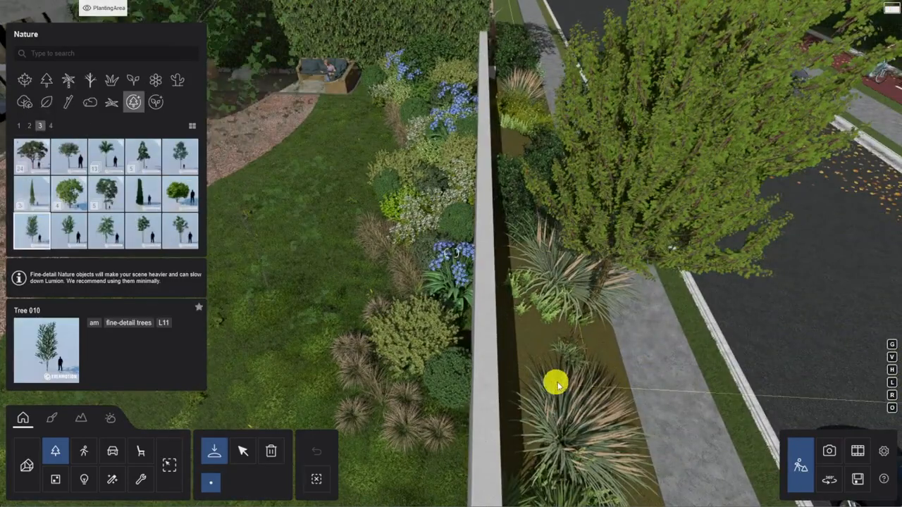
click(551, 380)
click(535, 420)
Add Tree 014 from the fine-detail trees to the planting strip behind the garden wall
key(w)
right_drag(532, 402, 356, 92)
click(180, 231)
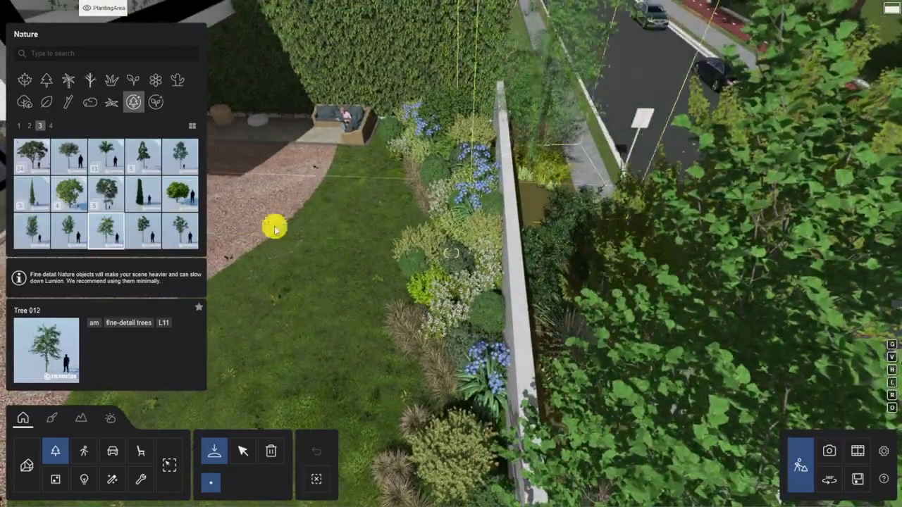
click(543, 279)
key(Escape)
Search the nature library for "daisy" and place Daisy fleabane 001 by the wall, beside the last boxwood and sedges
right_drag(543, 279, 402, 311)
key(Escape)
click(219, 457)
text(daisy)
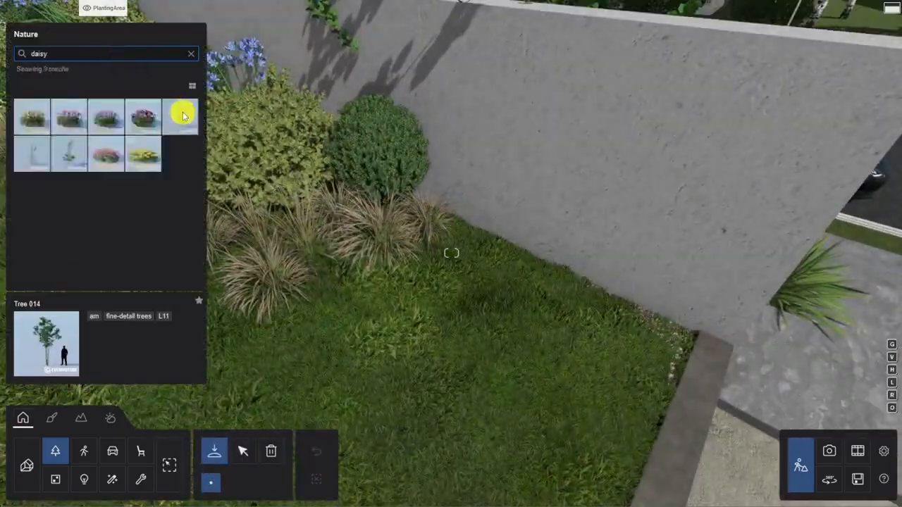
click(181, 114)
click(425, 290)
Search the nature library for "cosmos" and place the first variant in front of and beside the daisy fleabanes
click(191, 55)
text(cosmos)
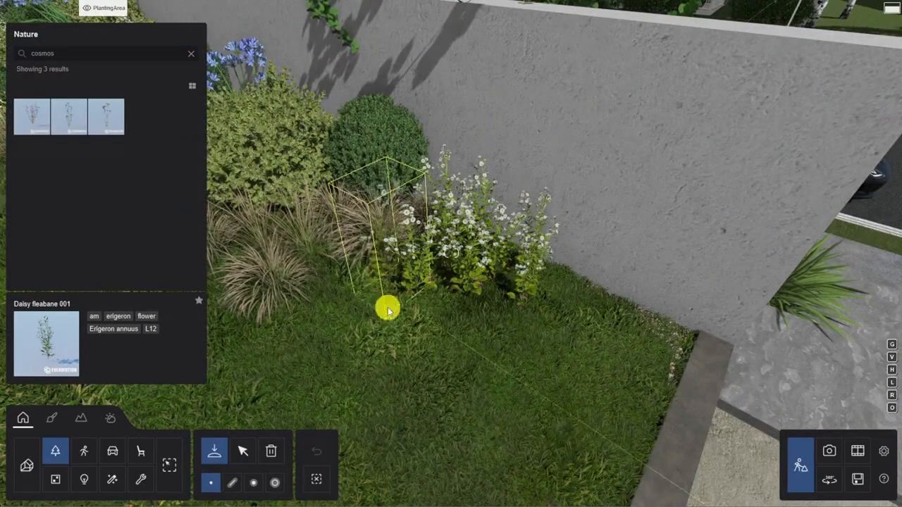
click(31, 117)
click(446, 310)
click(559, 276)
Place two Sweet Box plants in front of the cosmos and reduce the green saturation of both
click(191, 54)
click(132, 83)
click(72, 125)
click(180, 194)
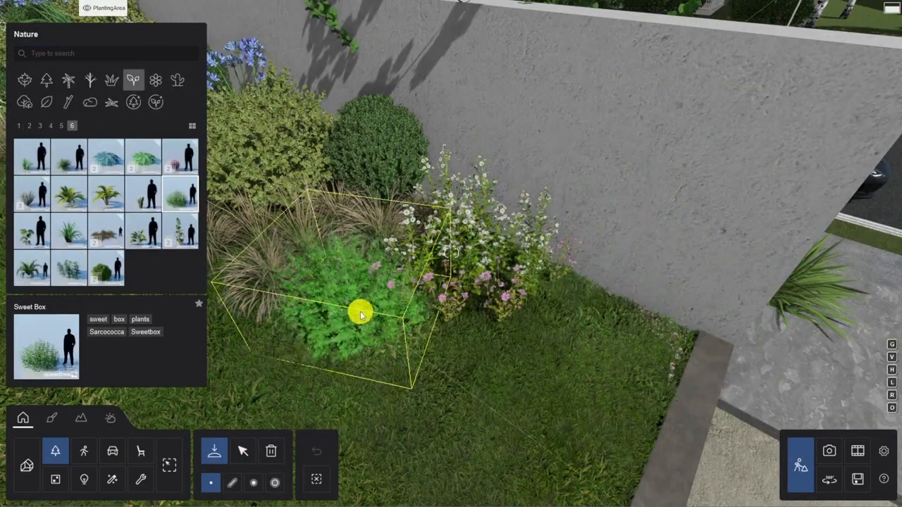
click(360, 312)
click(433, 352)
click(246, 451)
ctrl+click(360, 312)
ctrl+click(432, 352)
drag(808, 136, 763, 137)
Place an African Lily Blue against the wall, on the open side of the cosmos
click(214, 451)
click(155, 80)
click(180, 156)
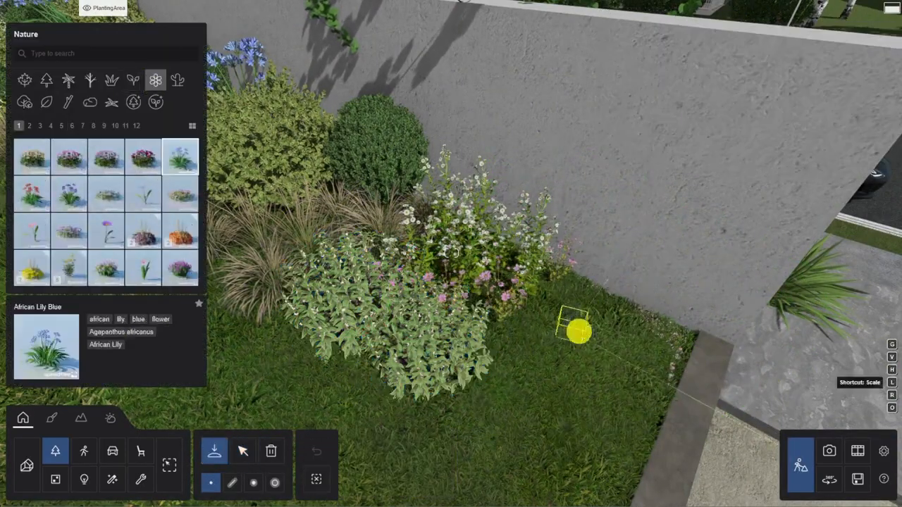
click(573, 308)
Place Boxwood 006 at the wall's end beside the African lily and edge the new planting with fine-detail sedges
click(155, 102)
click(70, 154)
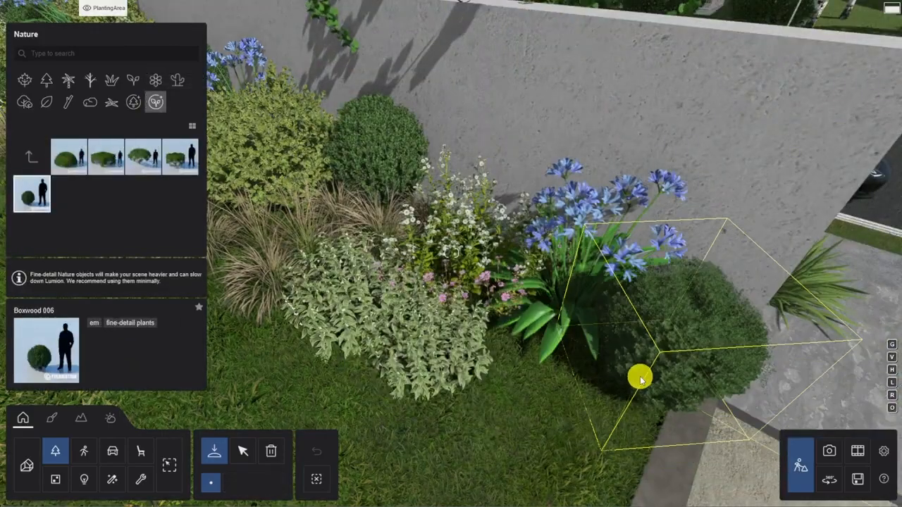
click(640, 374)
click(105, 158)
click(107, 156)
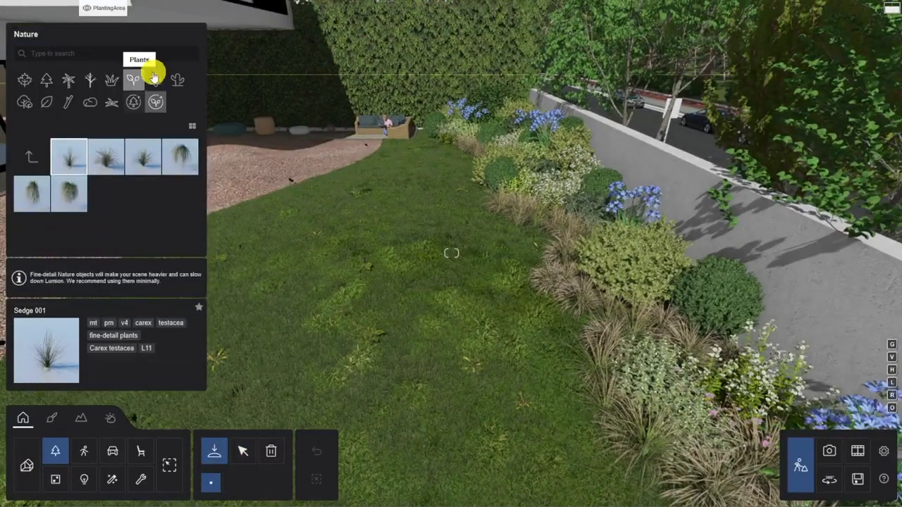
Scatter clusters of Dandelion 005 from the weeds across the lawn using cluster placement
click(111, 103)
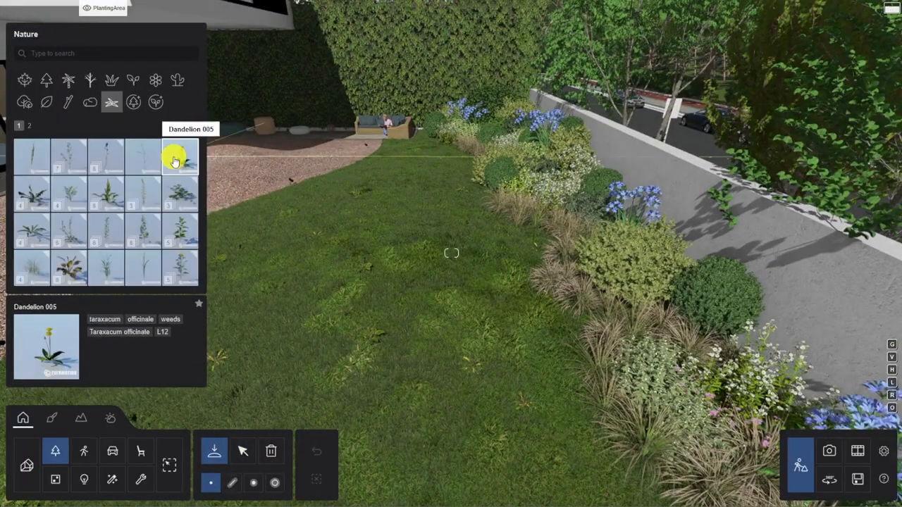
click(181, 156)
click(264, 479)
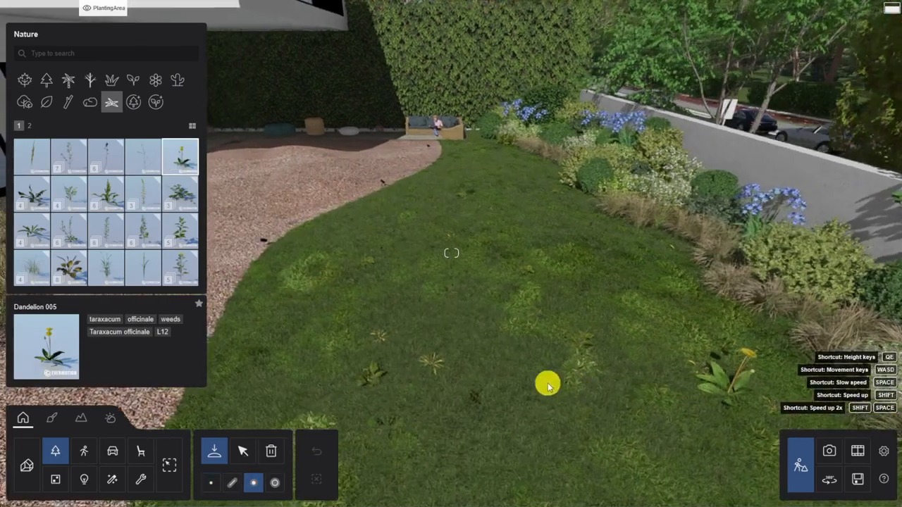
click(634, 379)
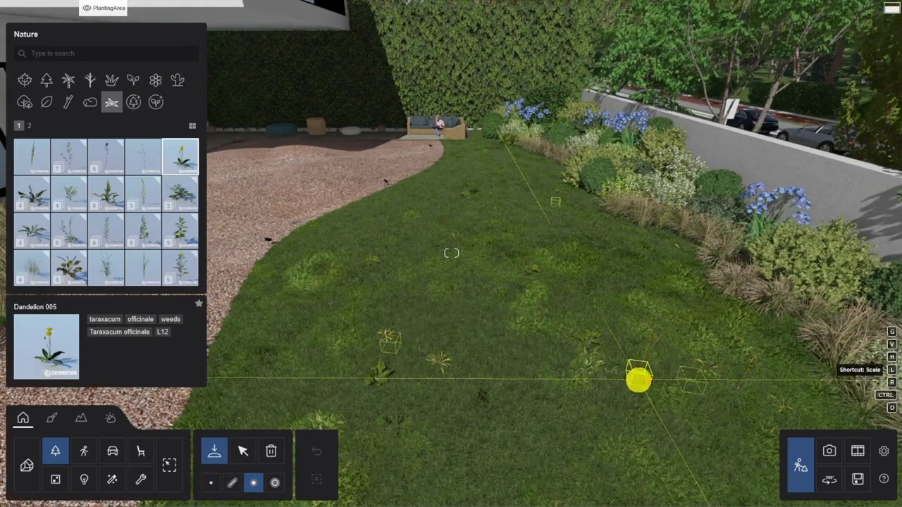
right_drag(768, 343, 823, 329)
key(s)
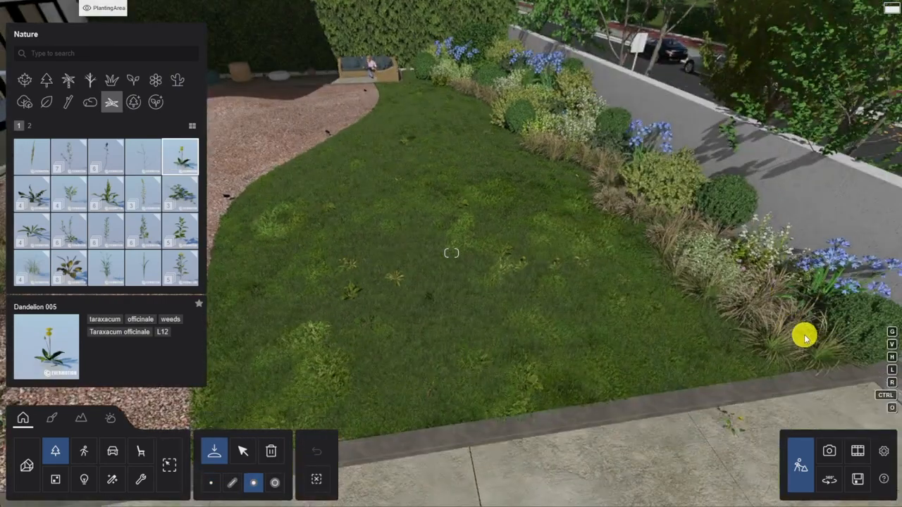
key(l)
click(628, 204)
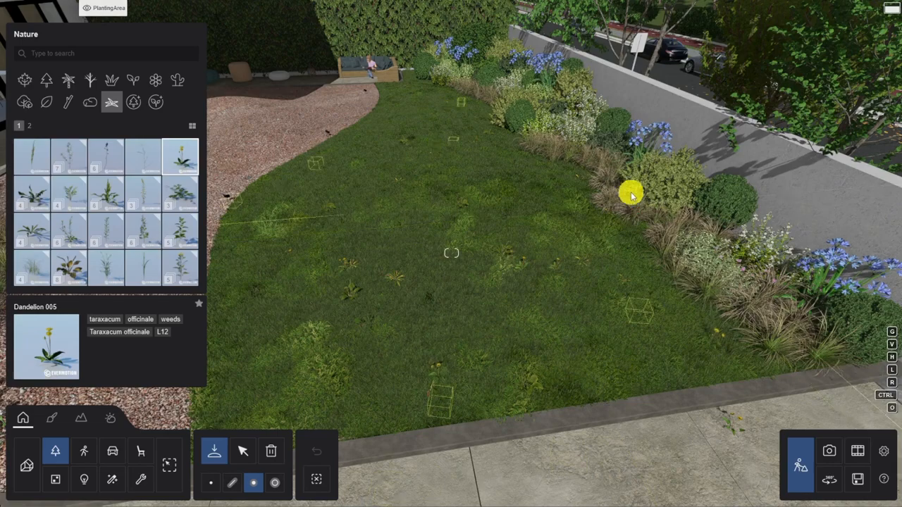
Select all the Dandelion 005 plants and lower them into the grass, to a Y position of 0.15 m
click(243, 451)
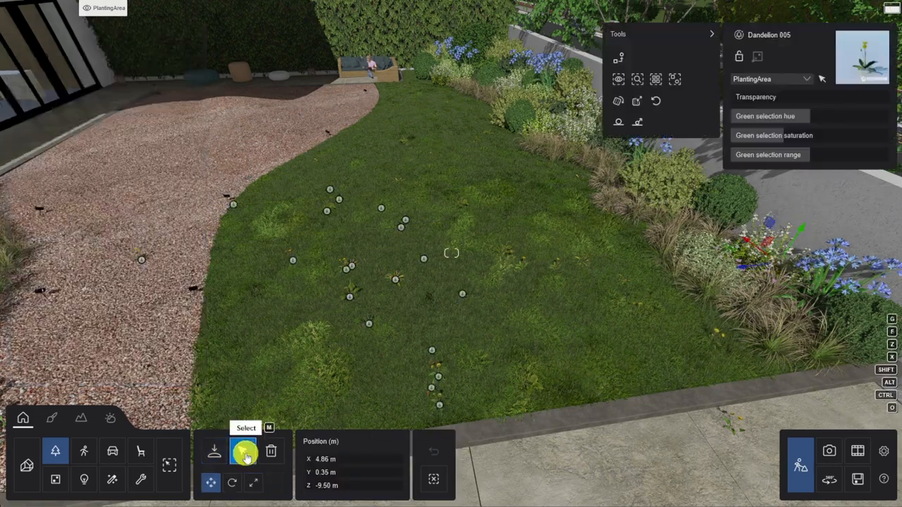
click(655, 80)
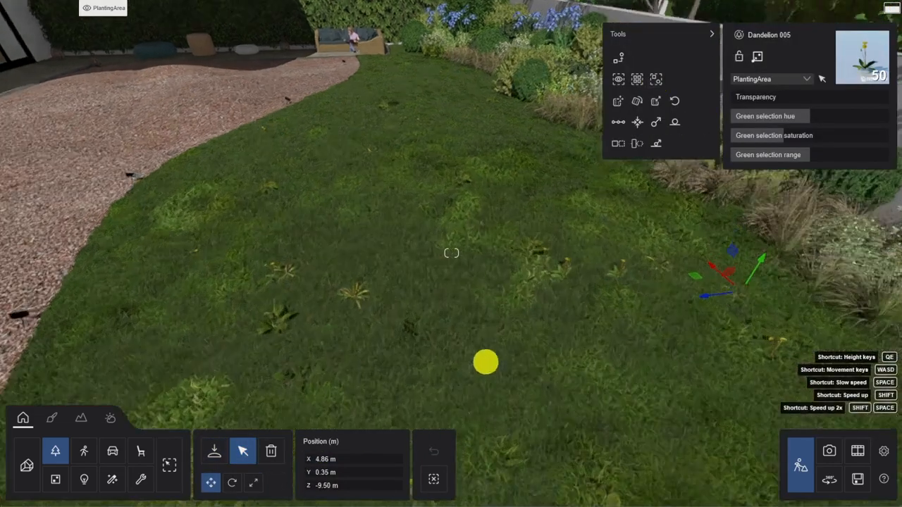
key(w)
right_drag(486, 362, 473, 358)
key(f)
drag(461, 273, 468, 276)
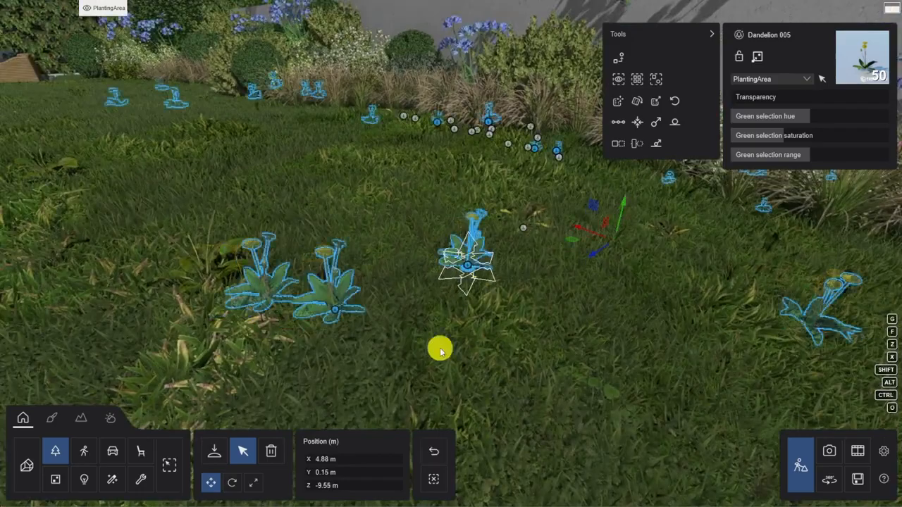
click(432, 339)
key(s)
right_drag(431, 338, 434, 337)
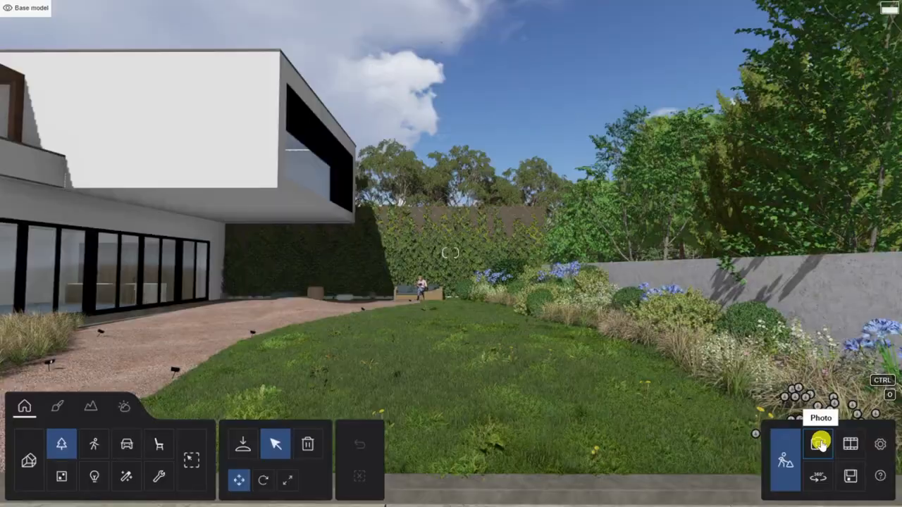
Switch to Photo mode, turn the camera towards the garden, and increase the focal length above 15 mm
click(820, 444)
key(a)
right_drag(500, 240, 501, 240)
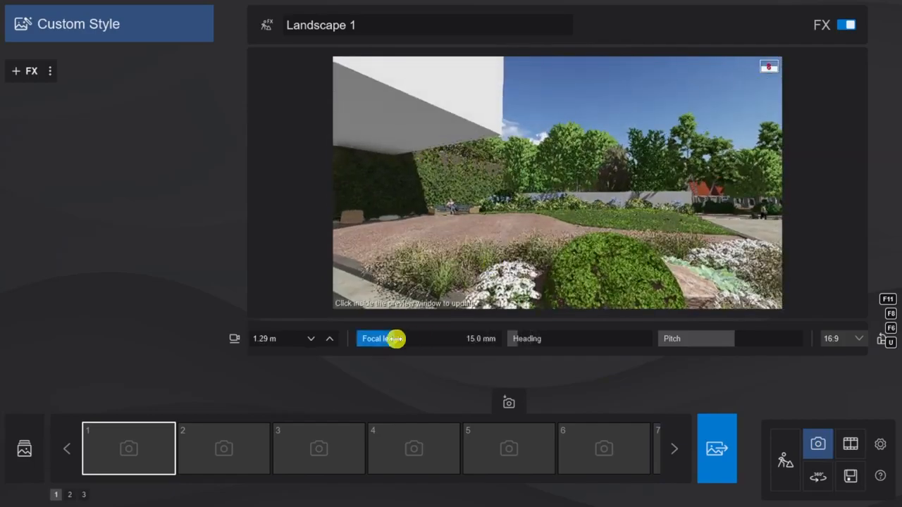
drag(397, 339, 420, 339)
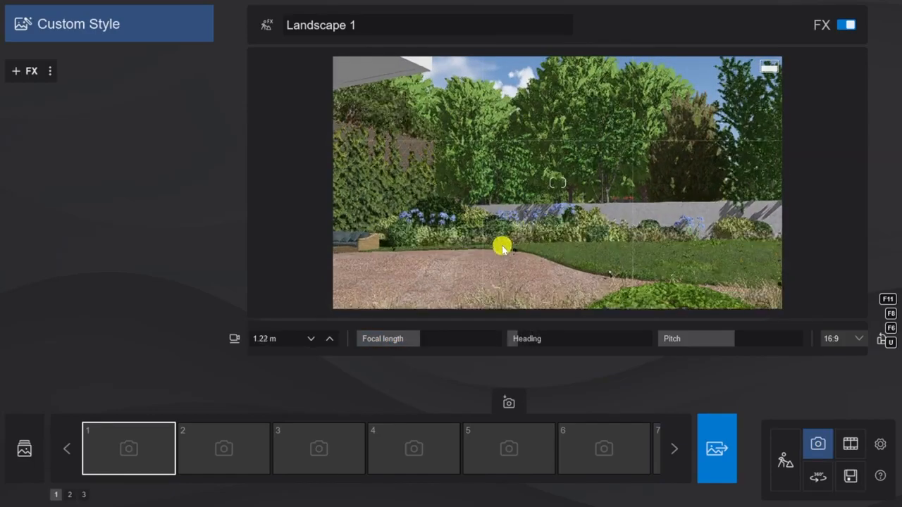
Frame the wall planting across the gravel from a camera height of 1.03 m and store it as the first photo
key(e)
right_drag(461, 255, 465, 254)
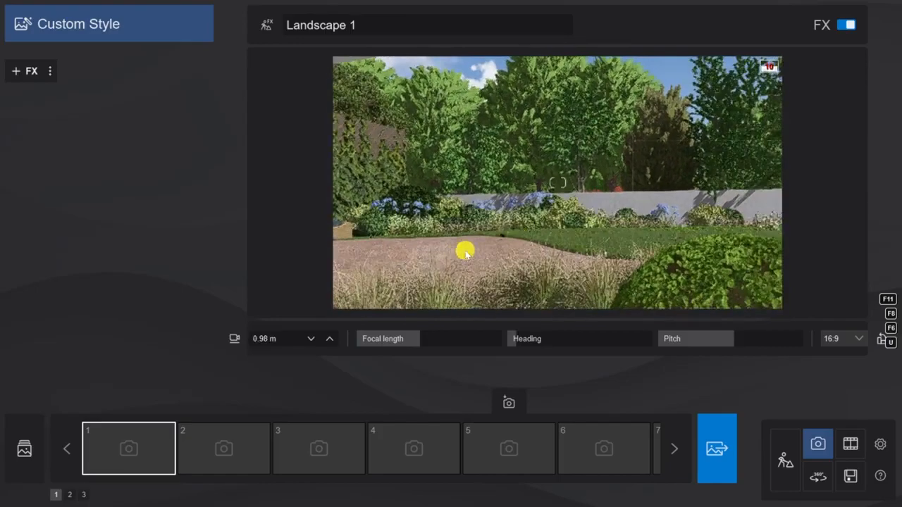
key(q)
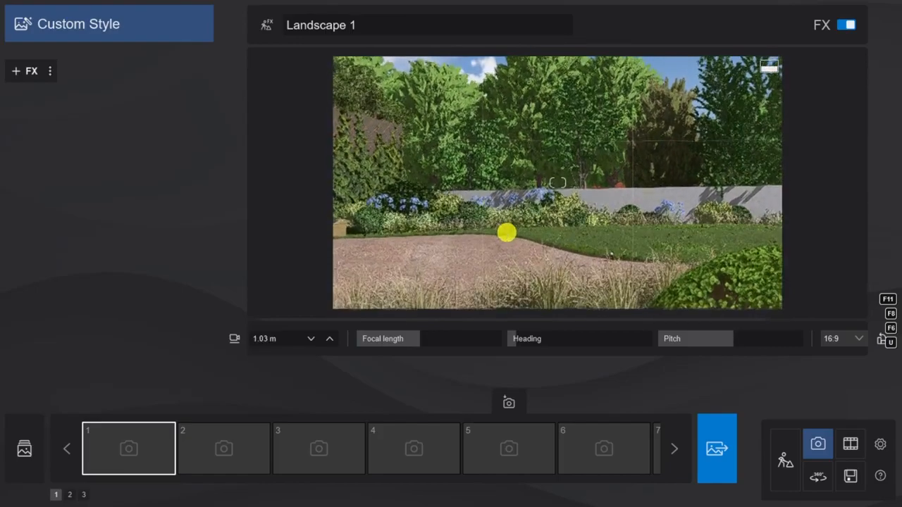
right_drag(509, 233, 440, 234)
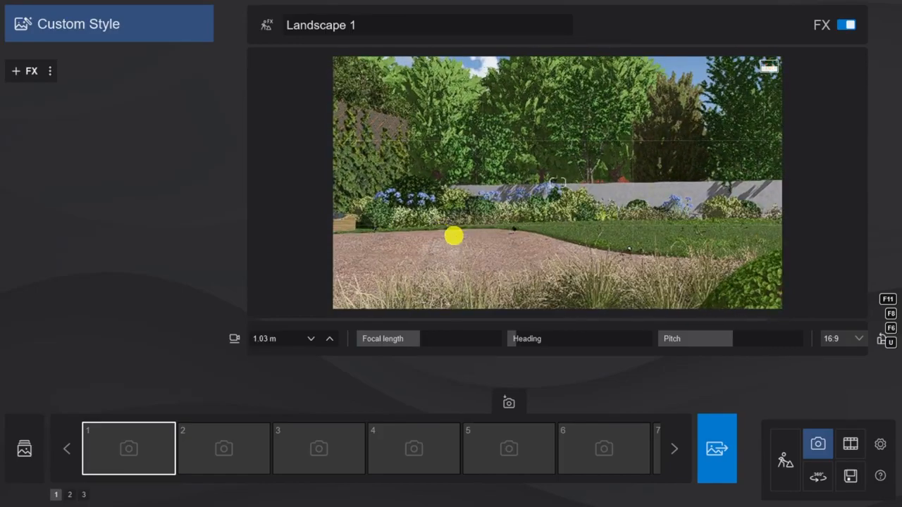
click(128, 422)
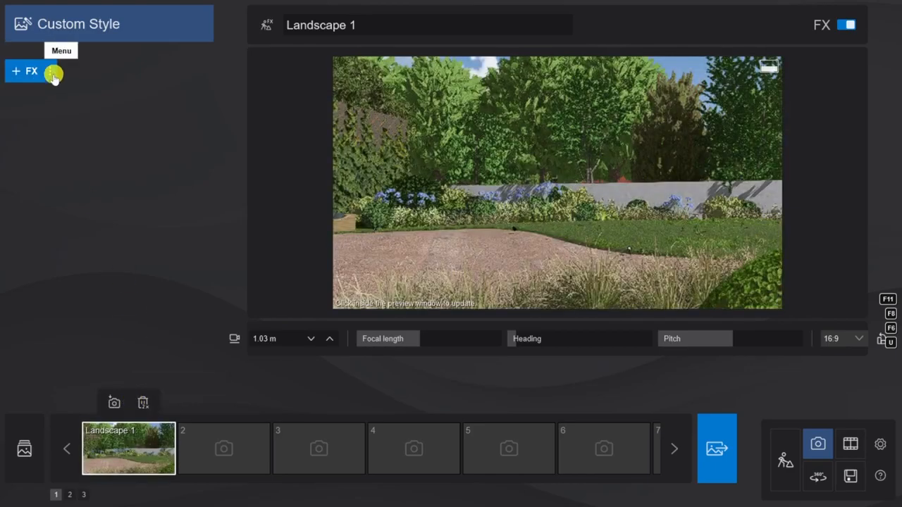
Load the saved effect list into the photo and rotate the Real skies heading to about -109.5°
click(51, 72)
click(105, 73)
double_click(141, 224)
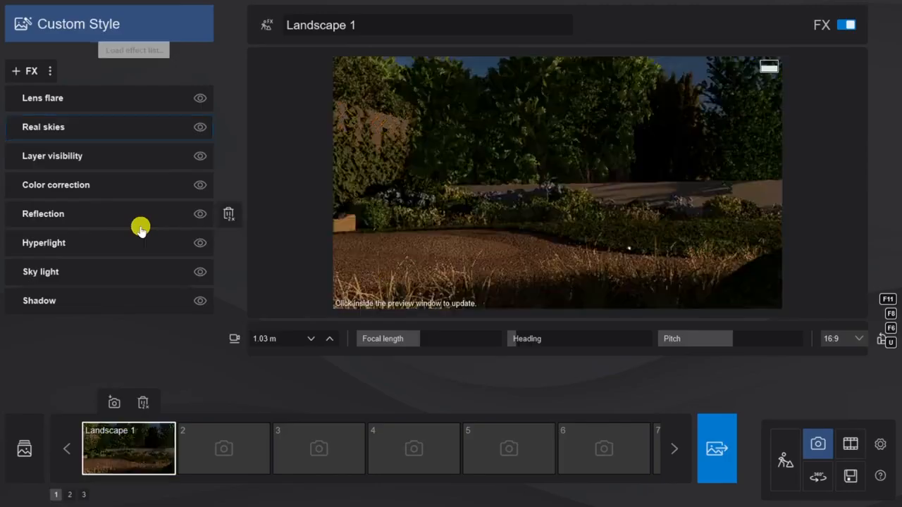
click(105, 127)
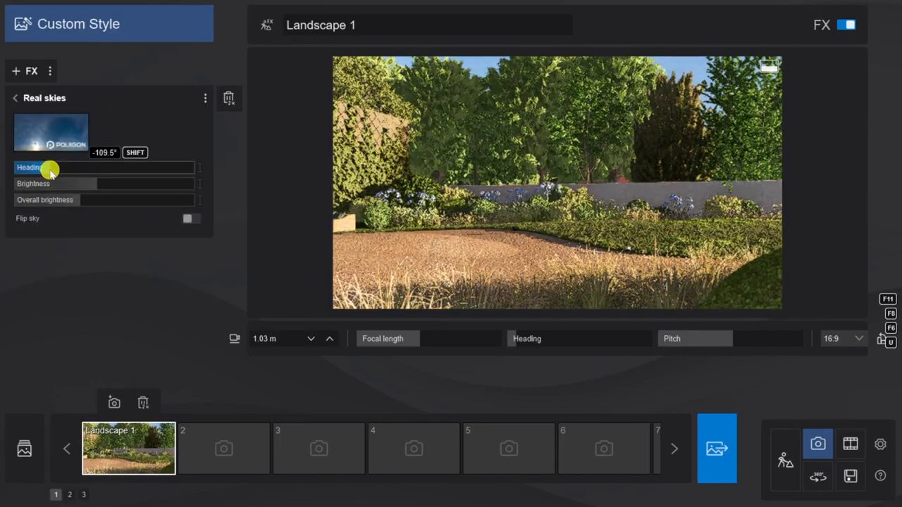
click(15, 98)
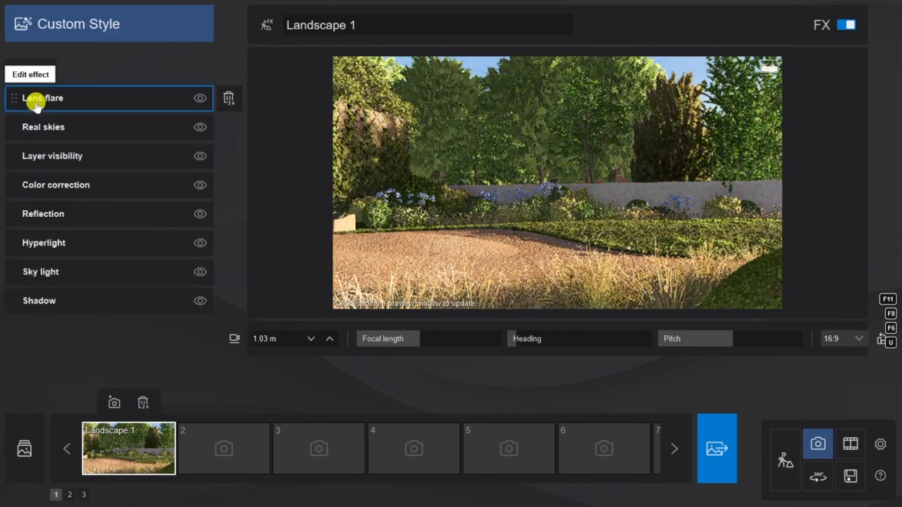
Add a Depth of field effect to the Landscape 1 photo, raise its amount above 50, and refresh the preview
click(26, 73)
click(469, 163)
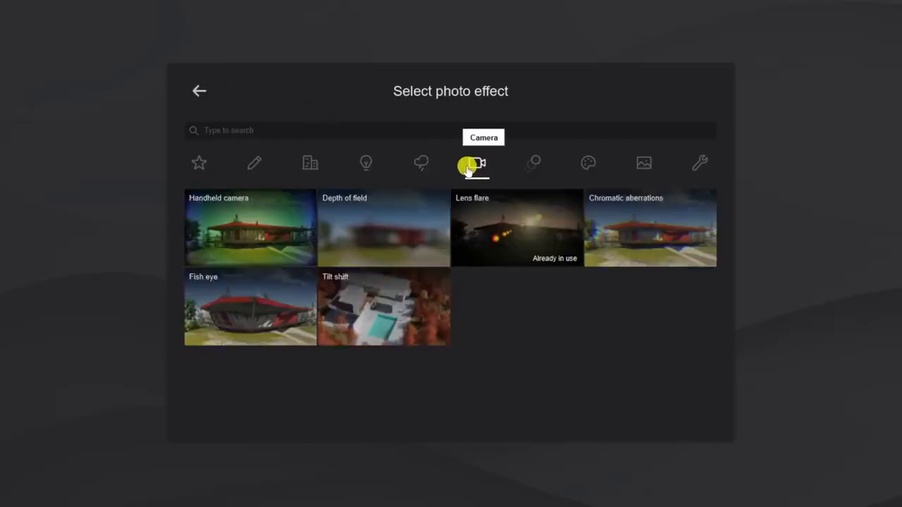
click(383, 229)
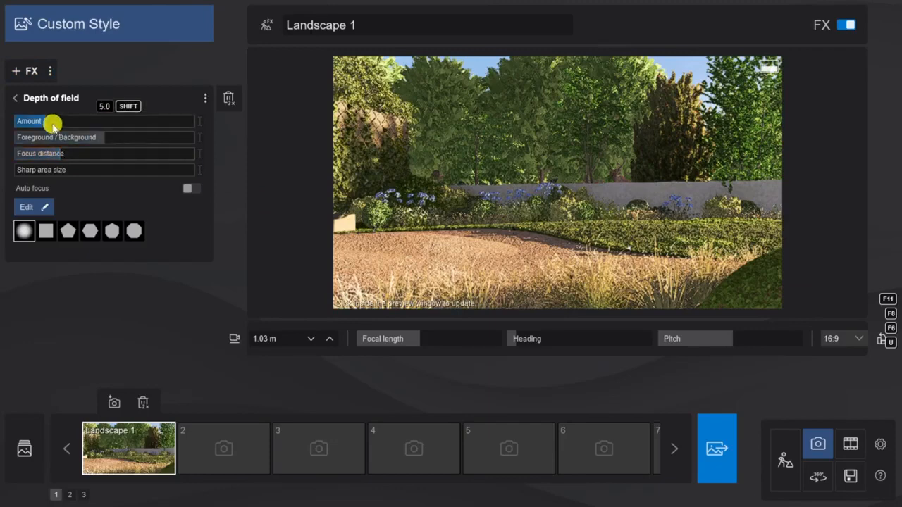
drag(77, 124, 100, 126)
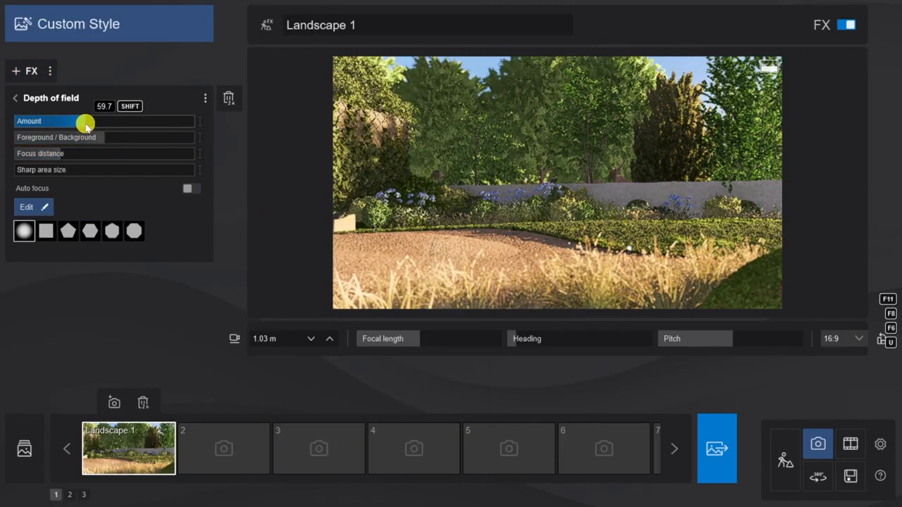
click(509, 170)
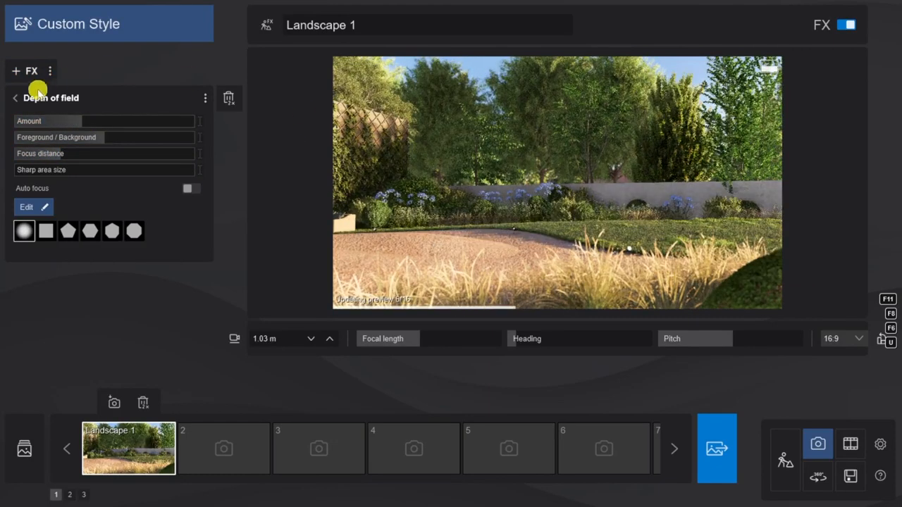
Add a Precipitation effect with a high precipitation phase, and reduce particle speed, quantity and size to their minimum
click(14, 98)
click(21, 75)
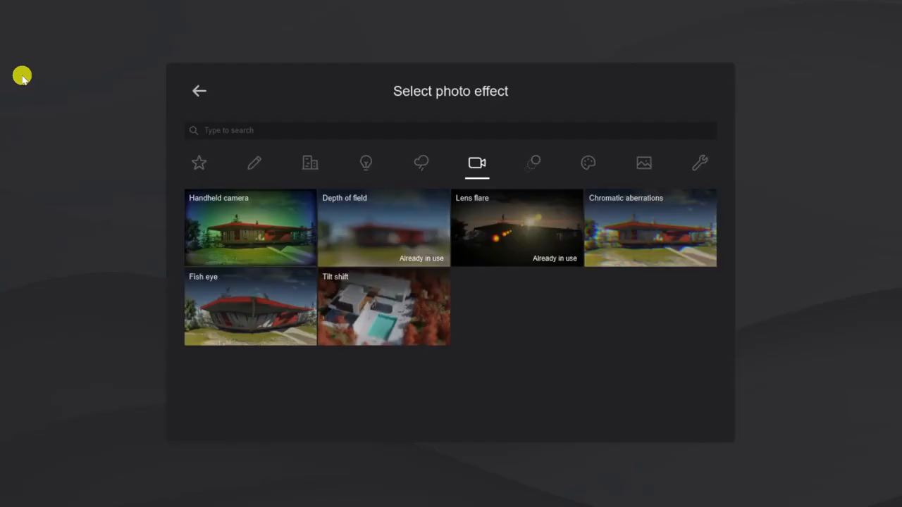
click(421, 163)
click(631, 218)
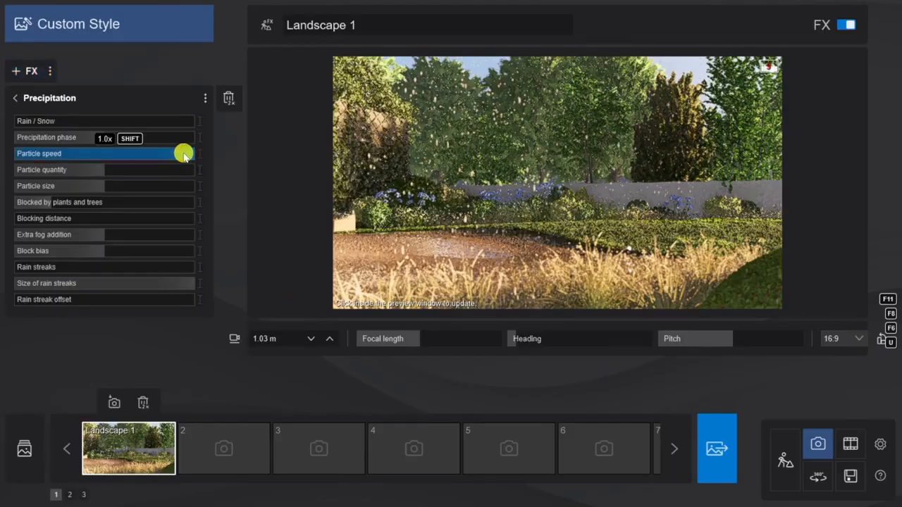
drag(120, 136, 180, 139)
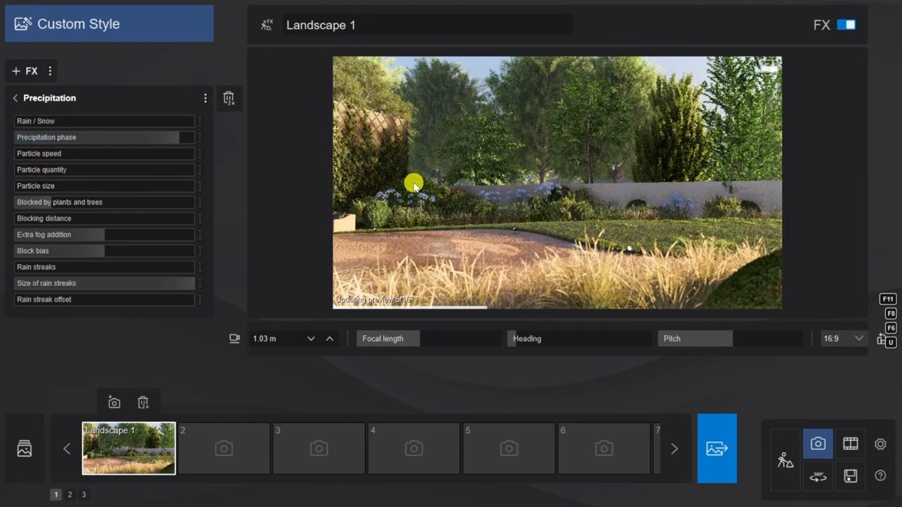
Store a top view of the planting bed from 6.23 m as the second photo, with the first photo's effects copied onto it
click(17, 98)
click(49, 71)
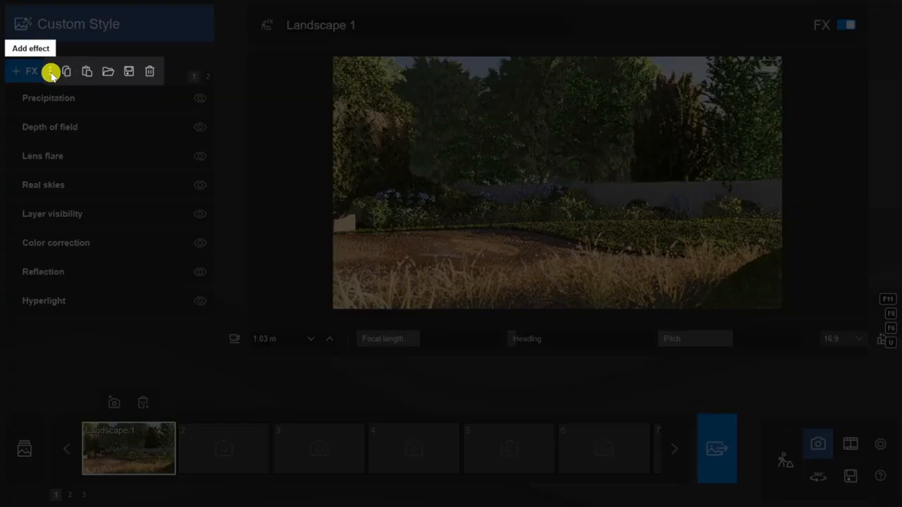
click(225, 444)
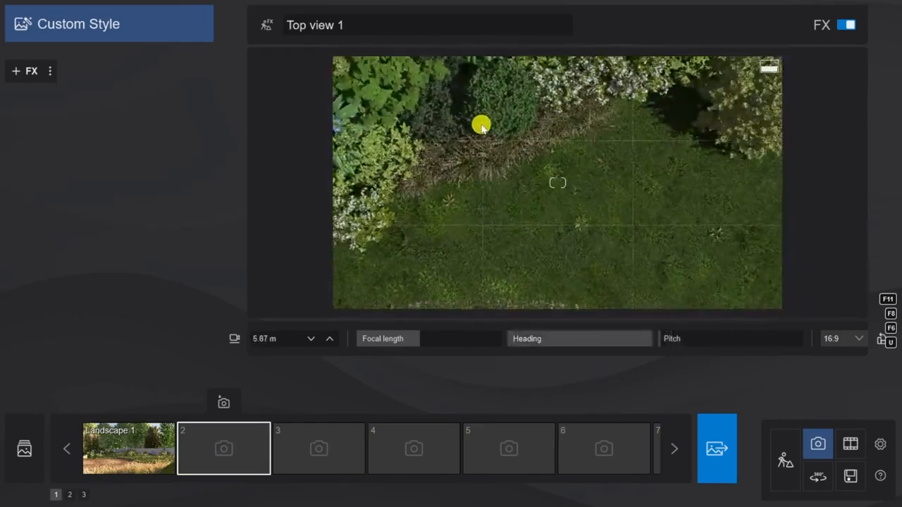
click(224, 402)
click(50, 72)
In the top view's Depth of field, increase the amount, minimise Foreground / Background, shorten the focus distance, and refresh the preview
drag(57, 122, 82, 123)
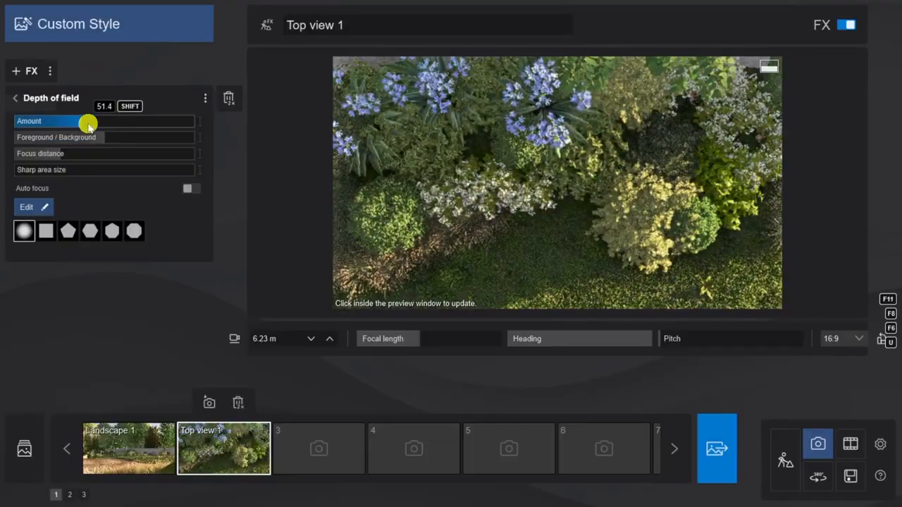
drag(62, 154, 46, 158)
click(117, 121)
click(507, 157)
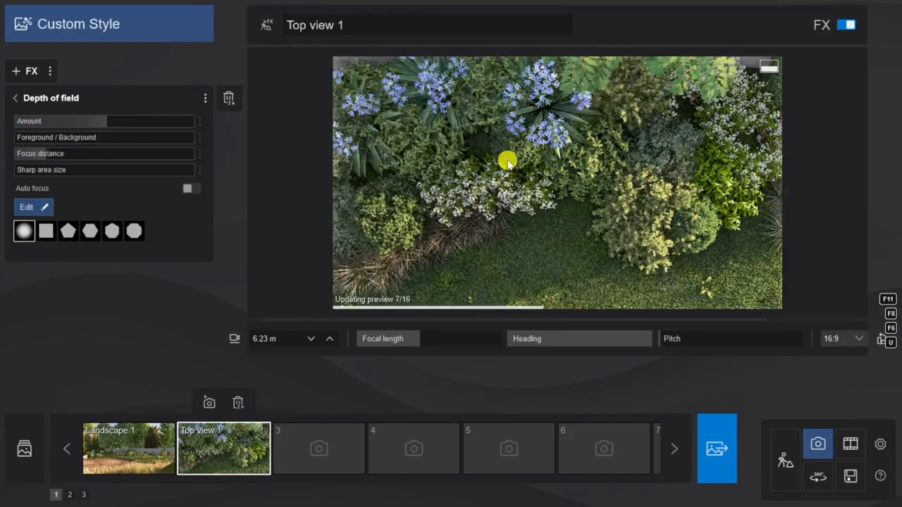
click(16, 98)
Store a view across the lawn to the house and ivy wall from 1.37 m as the third photo, with the copied effects
click(321, 453)
right_drag(487, 211, 628, 246)
click(323, 403)
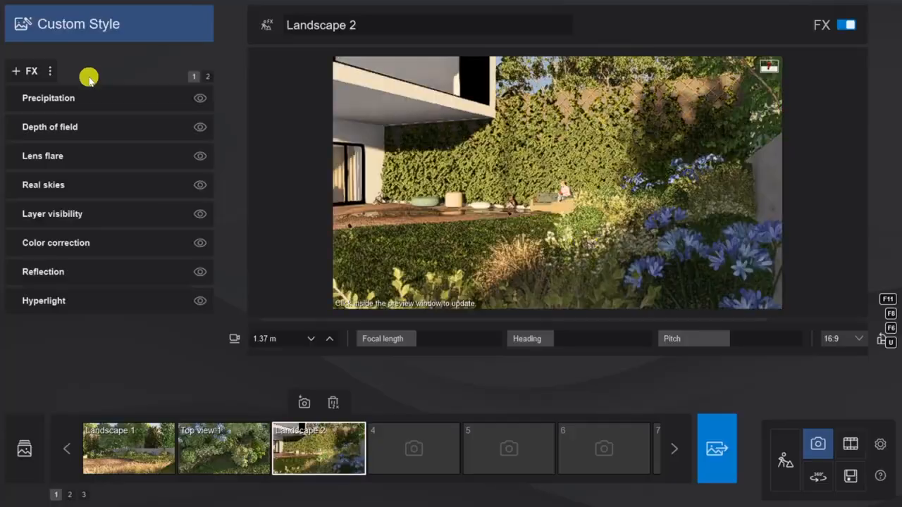
Rotate the third photo's Real skies heading to about -101.5° and set its Depth of field Foreground / Background to maximum
click(54, 180)
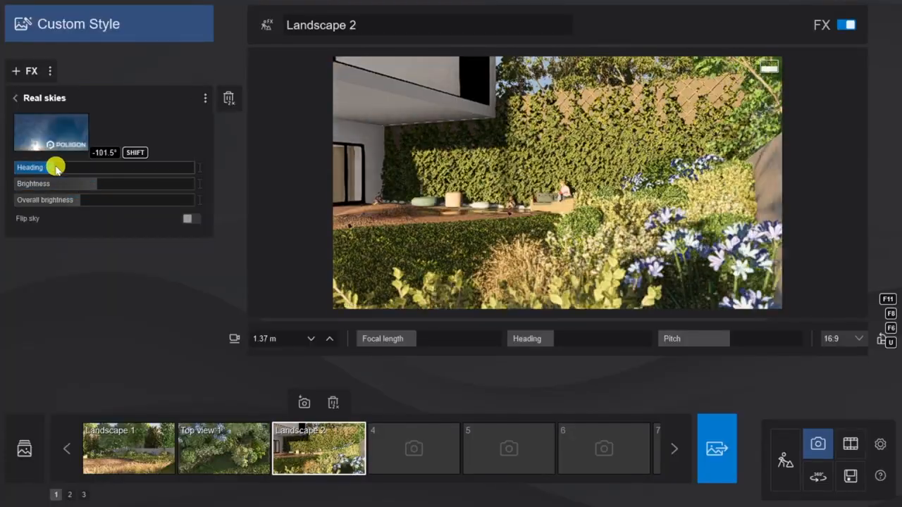
click(15, 98)
click(51, 122)
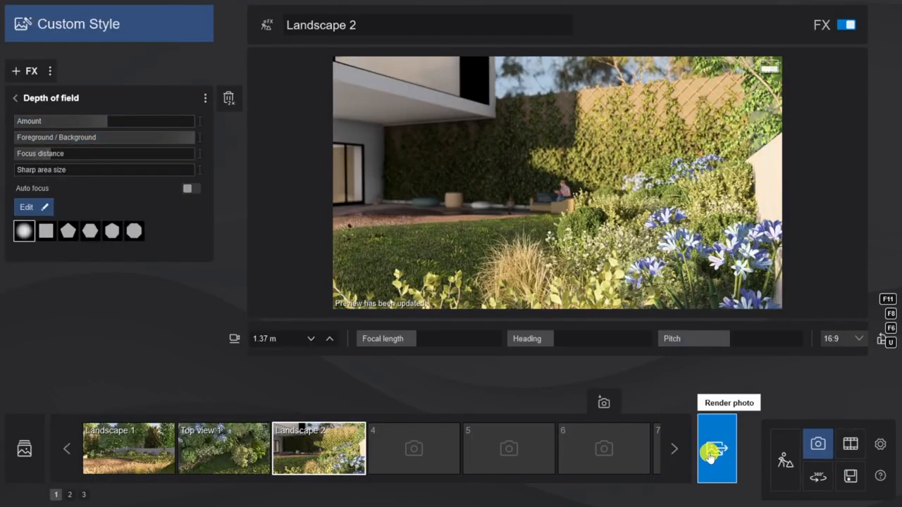
Render the photo set of all three photos at Desktop 1920x1080 under the file name landscape
click(711, 457)
click(298, 66)
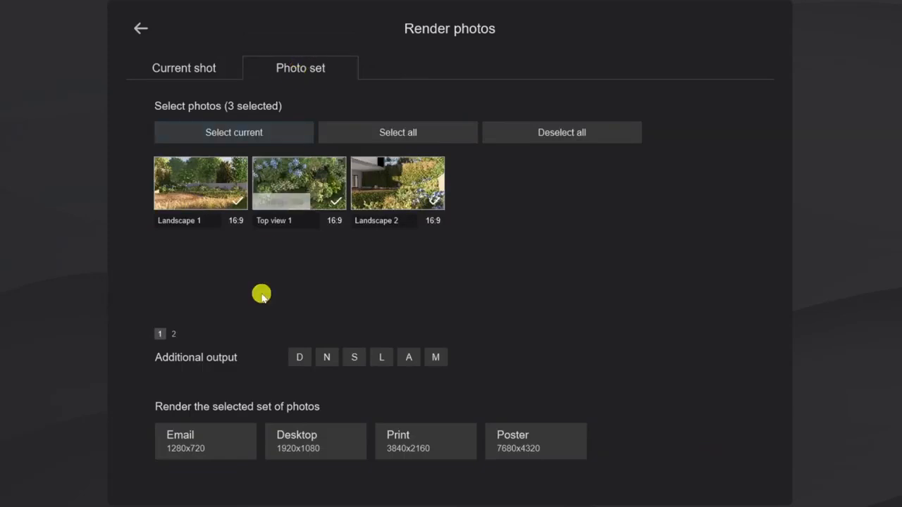
click(306, 442)
text(landscape)
key(Return)
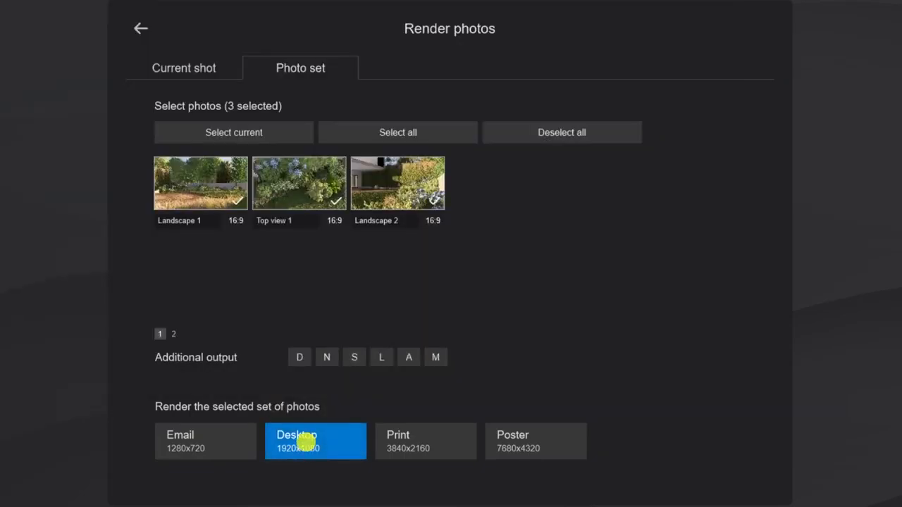